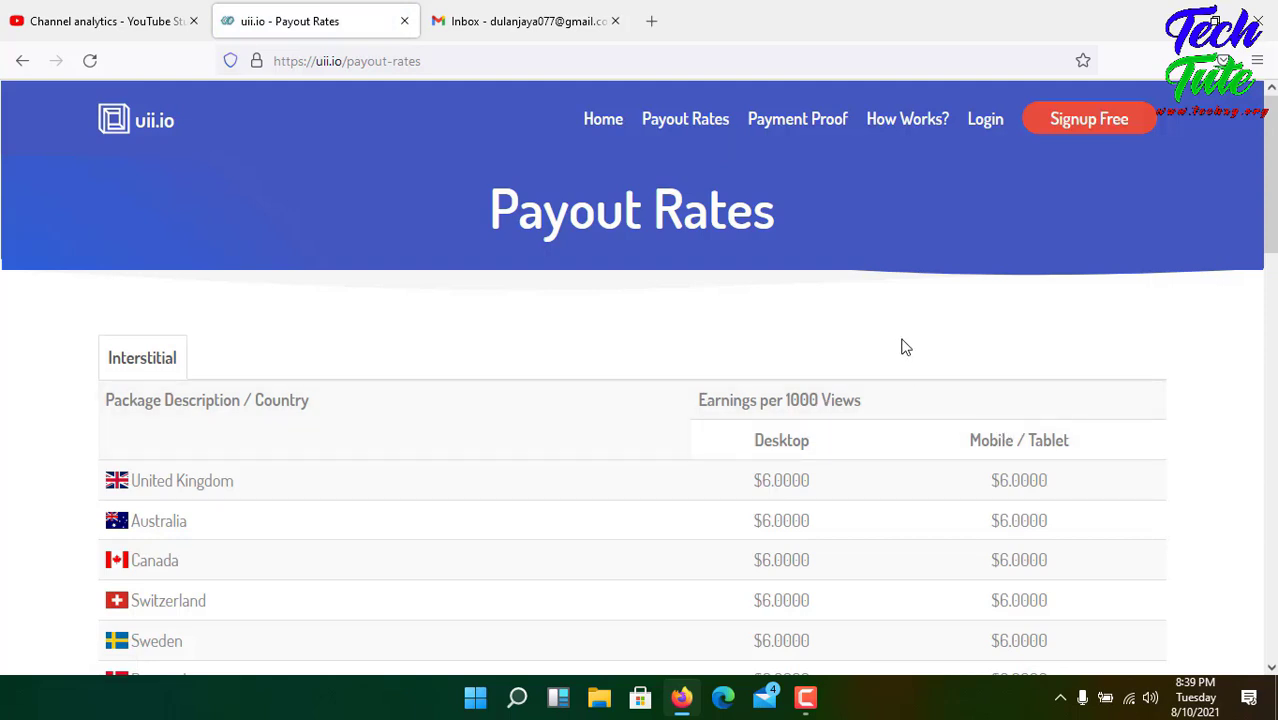
Examine the payout rates per 1000 views for each country on desktop and mobile/tablet.
{"action": "scroll", "coordinate": [1176, 408], "scroll_direction": "down", "scroll_amount": 3}
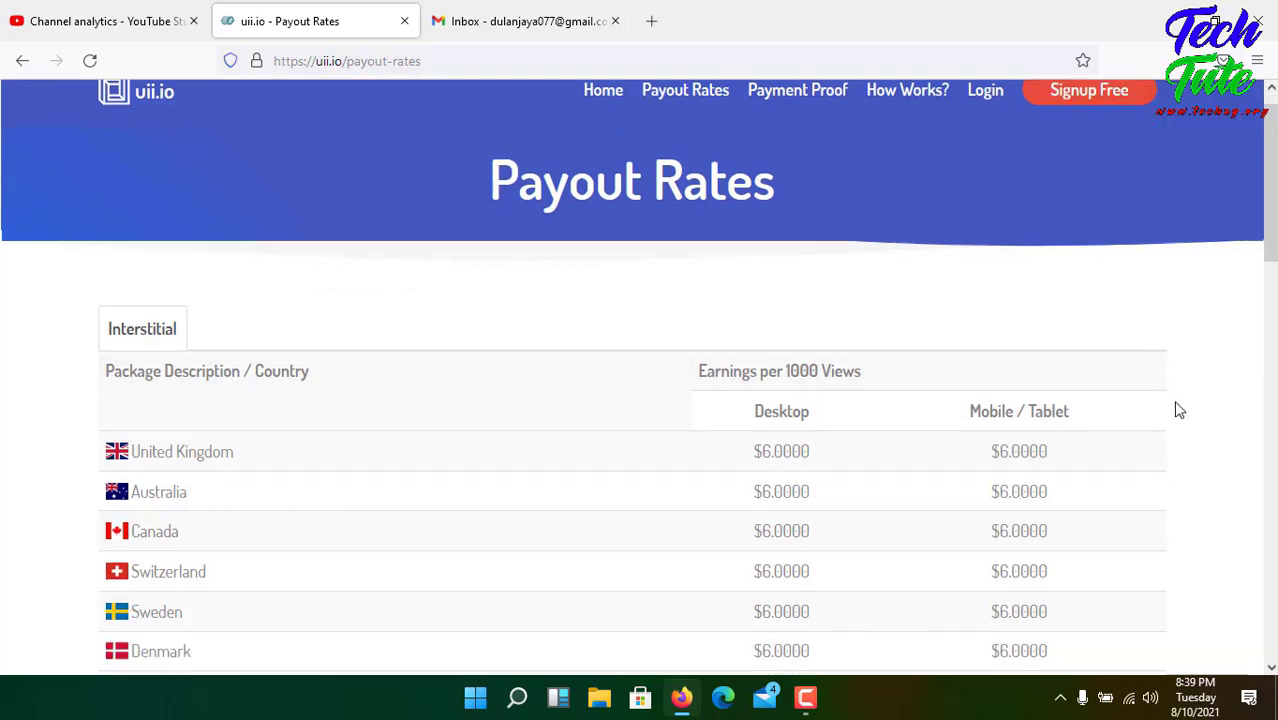
{"action": "scroll", "coordinate": [1178, 410], "scroll_direction": "down", "scroll_amount": 10}
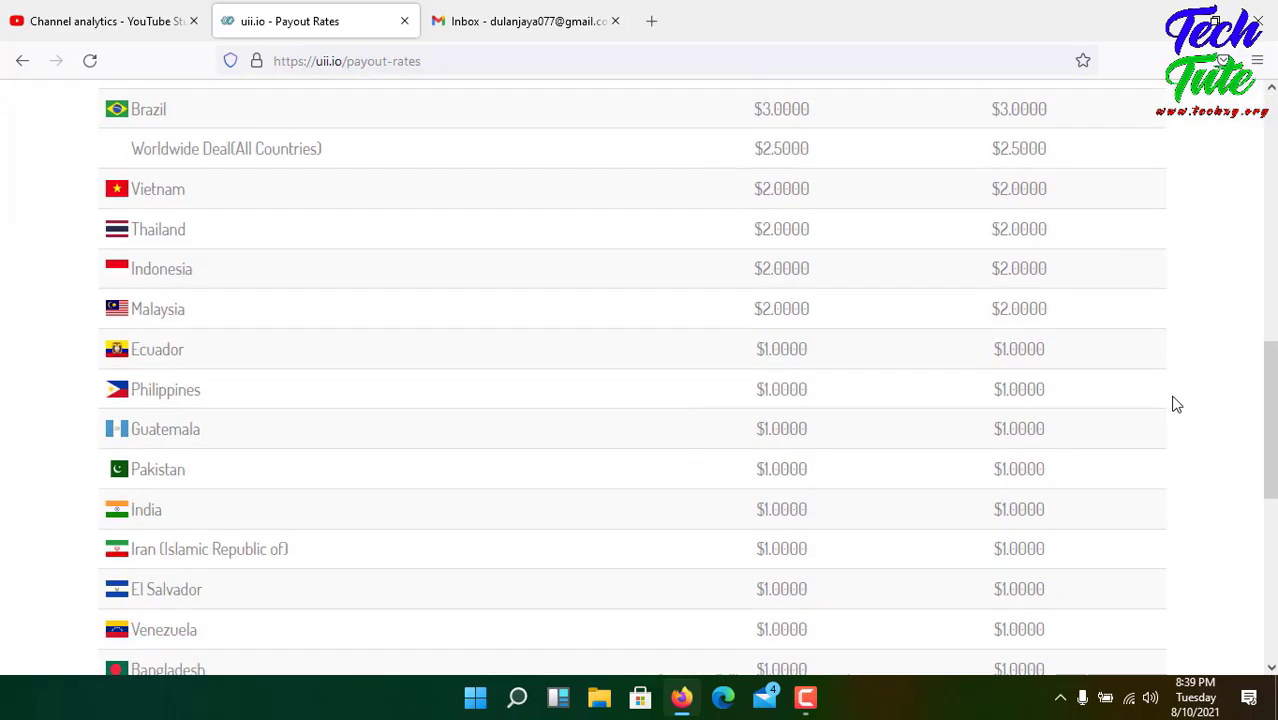
{"action": "scroll", "coordinate": [1176, 404], "scroll_direction": "down", "scroll_amount": 6}
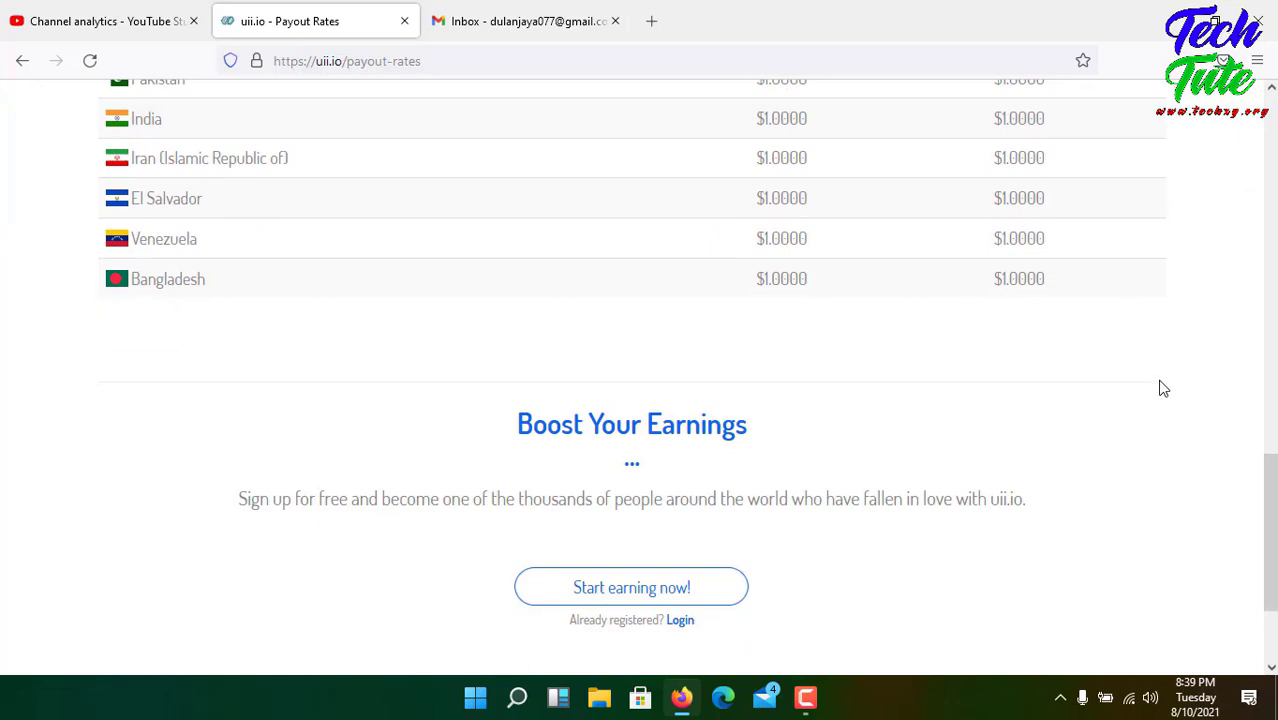
{"action": "scroll", "coordinate": [1150, 365], "scroll_direction": "up", "scroll_amount": 15}
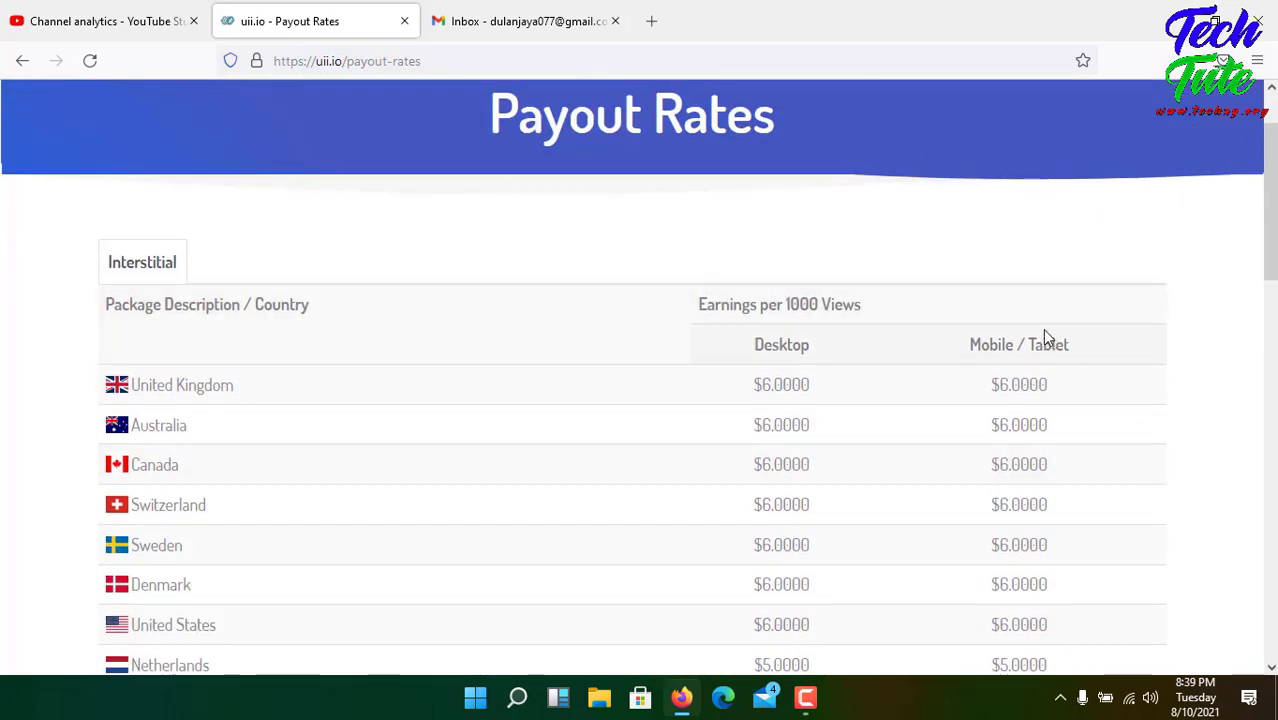
{"action": "scroll", "coordinate": [1046, 340], "scroll_direction": "down", "scroll_amount": 9}
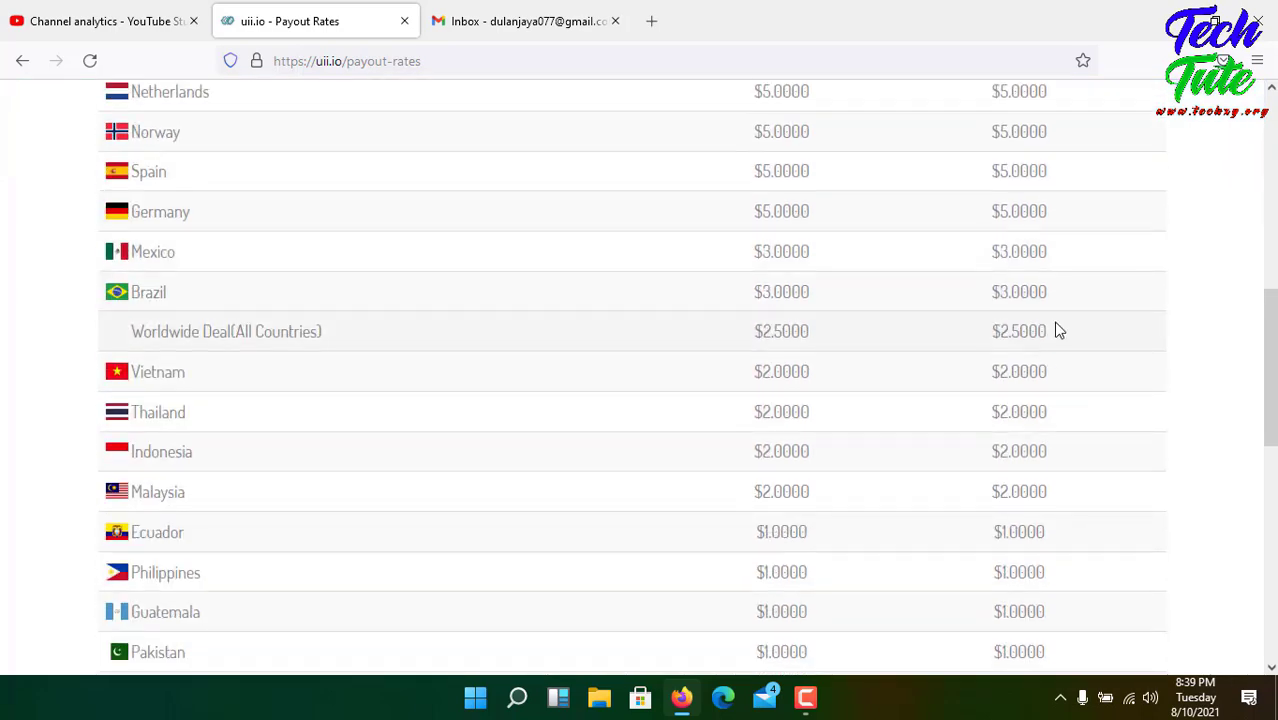
{"action": "scroll", "coordinate": [1090, 335], "scroll_direction": "down", "scroll_amount": 8}
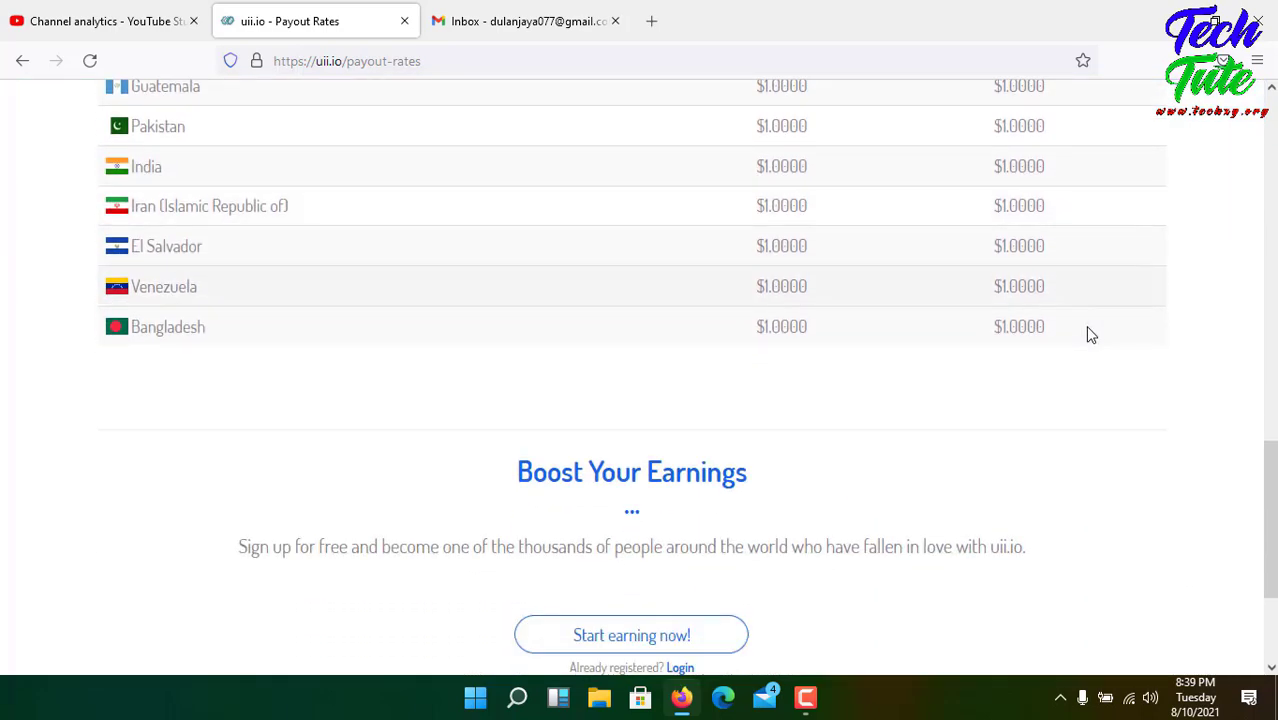
{"action": "scroll", "coordinate": [1090, 335], "scroll_direction": "down", "scroll_amount": 3}
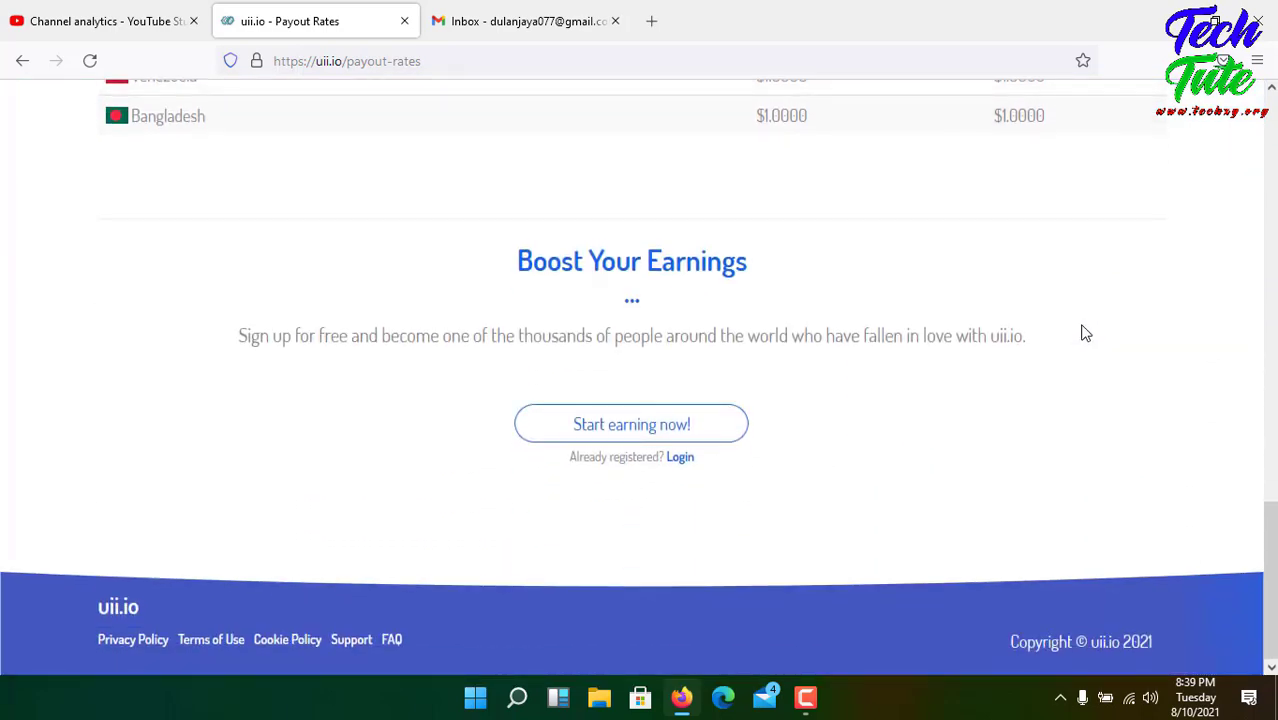
{"action": "scroll", "coordinate": [1070, 344], "scroll_direction": "up", "scroll_amount": 20}
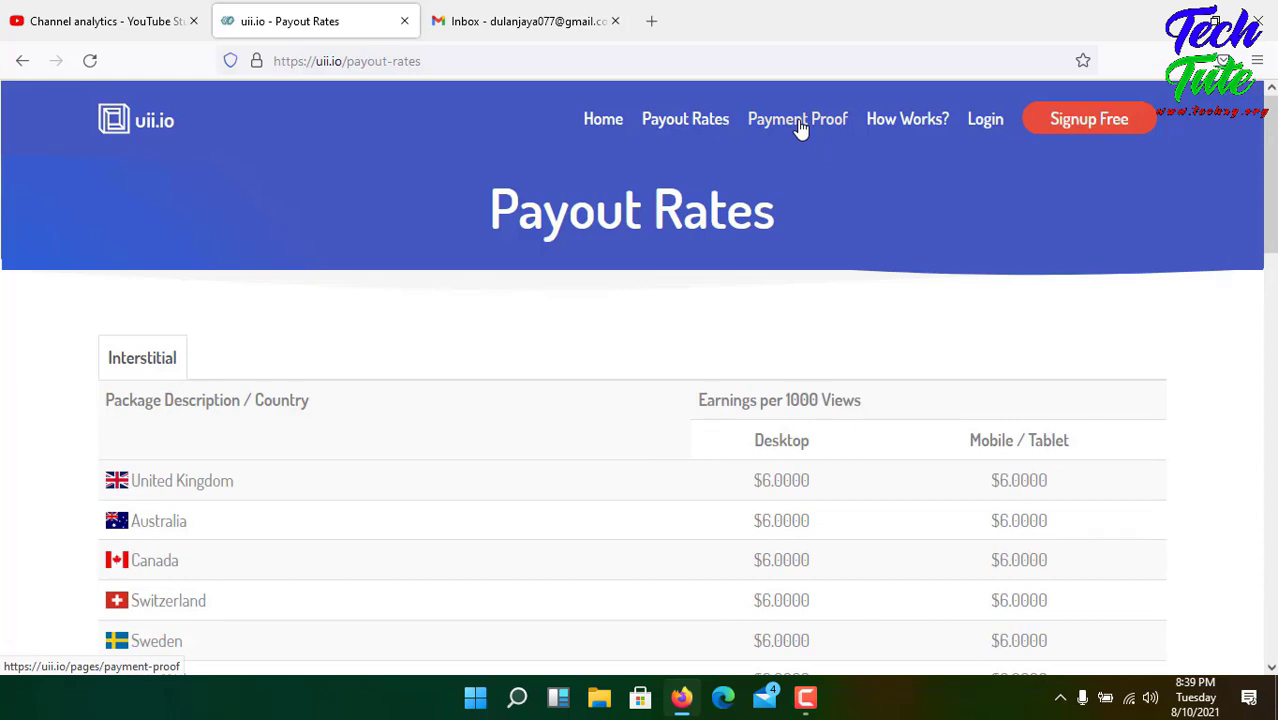
Open the Payment Proof page and review the dates, amounts and methods of the listed payments.
{"action": "left_click", "coordinate": [800, 127]}
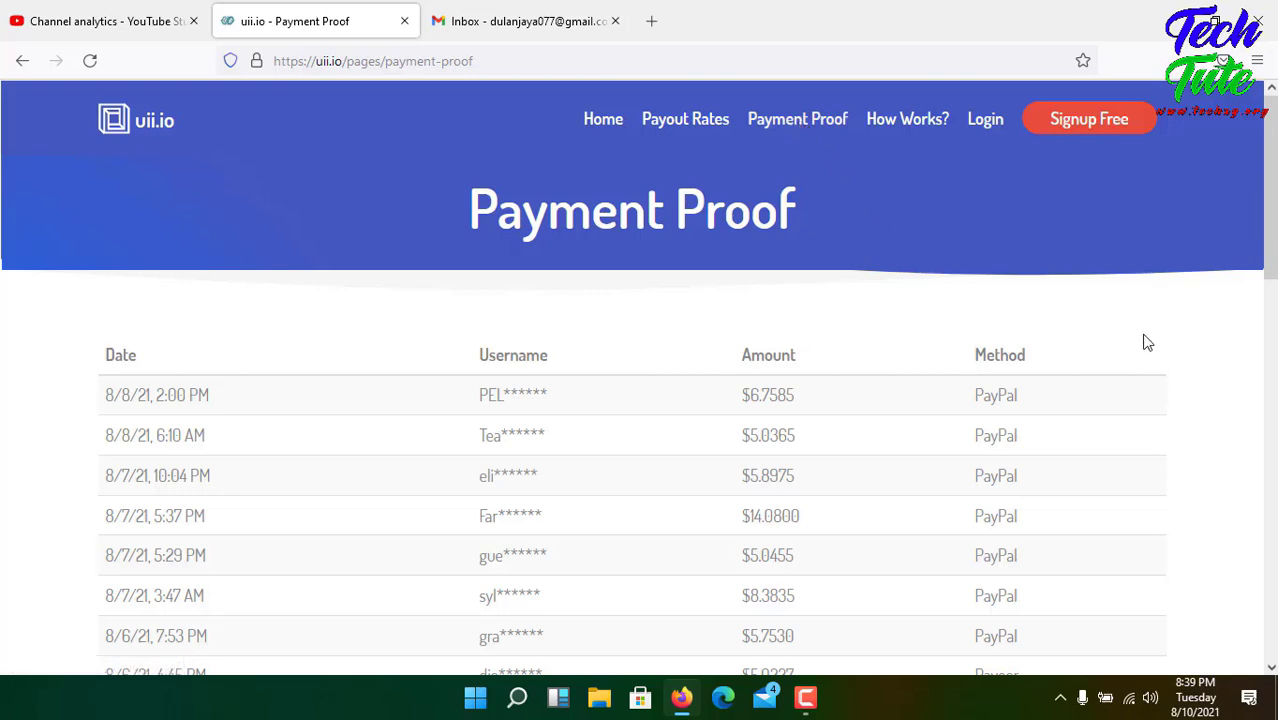
{"action": "scroll", "coordinate": [1147, 342], "scroll_direction": "down", "scroll_amount": 7}
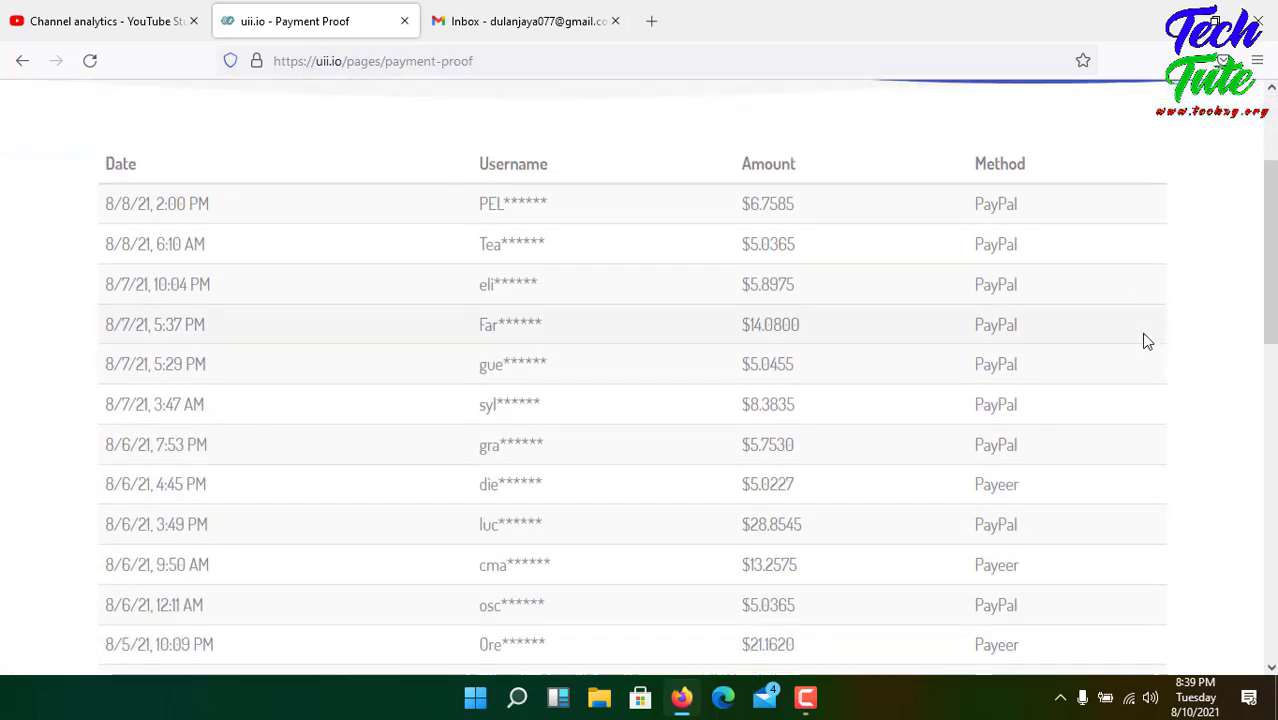
{"action": "scroll", "coordinate": [1145, 336], "scroll_direction": "down", "scroll_amount": 5}
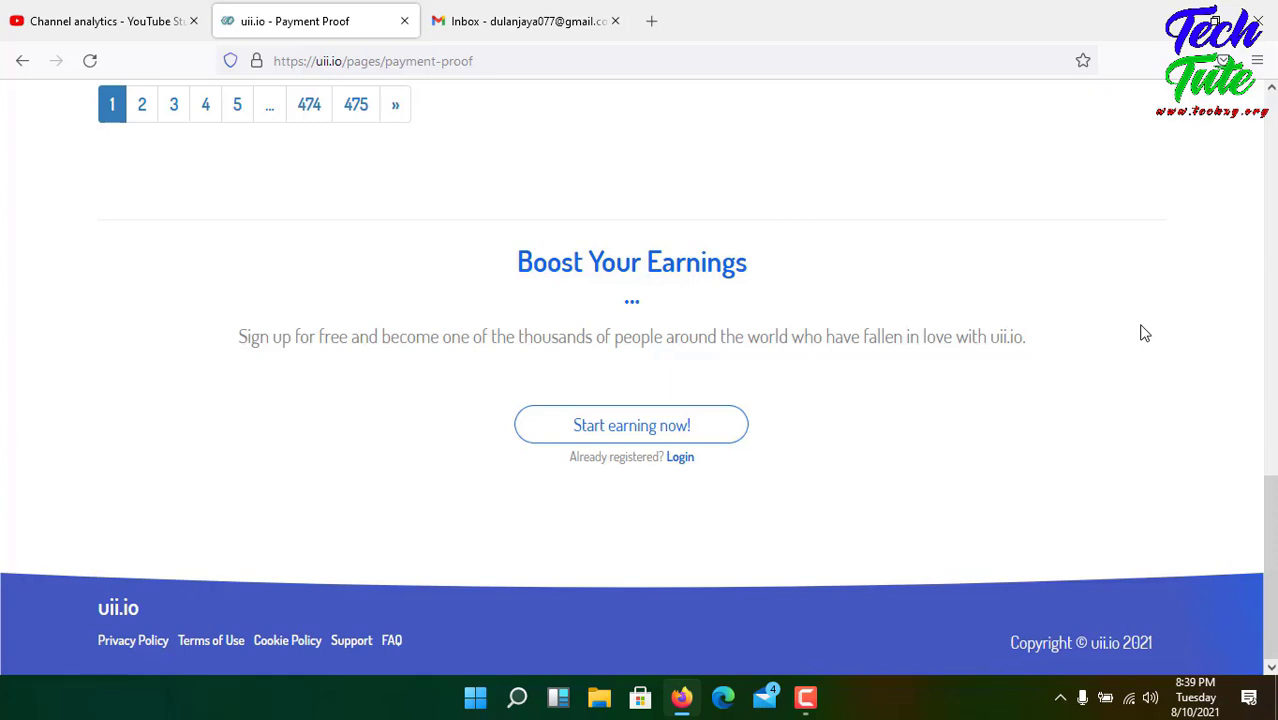
{"action": "scroll", "coordinate": [1081, 265], "scroll_direction": "up", "scroll_amount": 12}
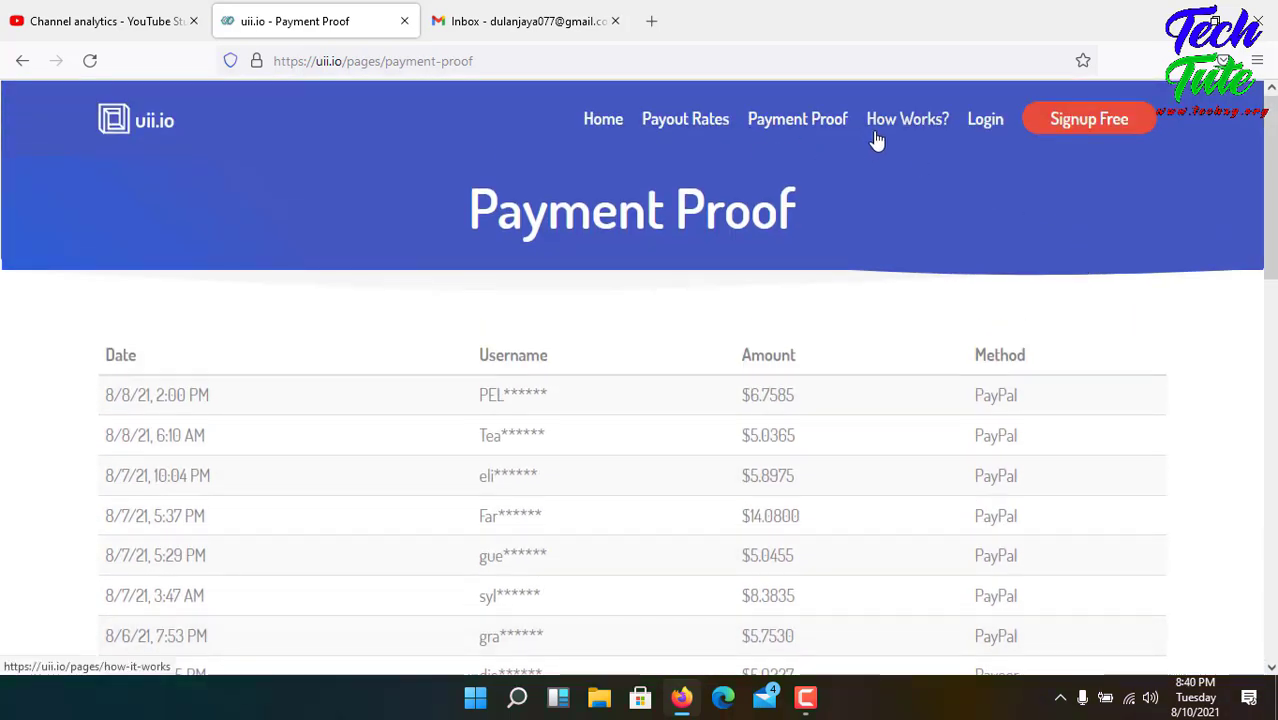
Open the How Works? page and read the instructions for creating an account, logging in and resetting the password.
{"action": "left_click", "coordinate": [918, 121]}
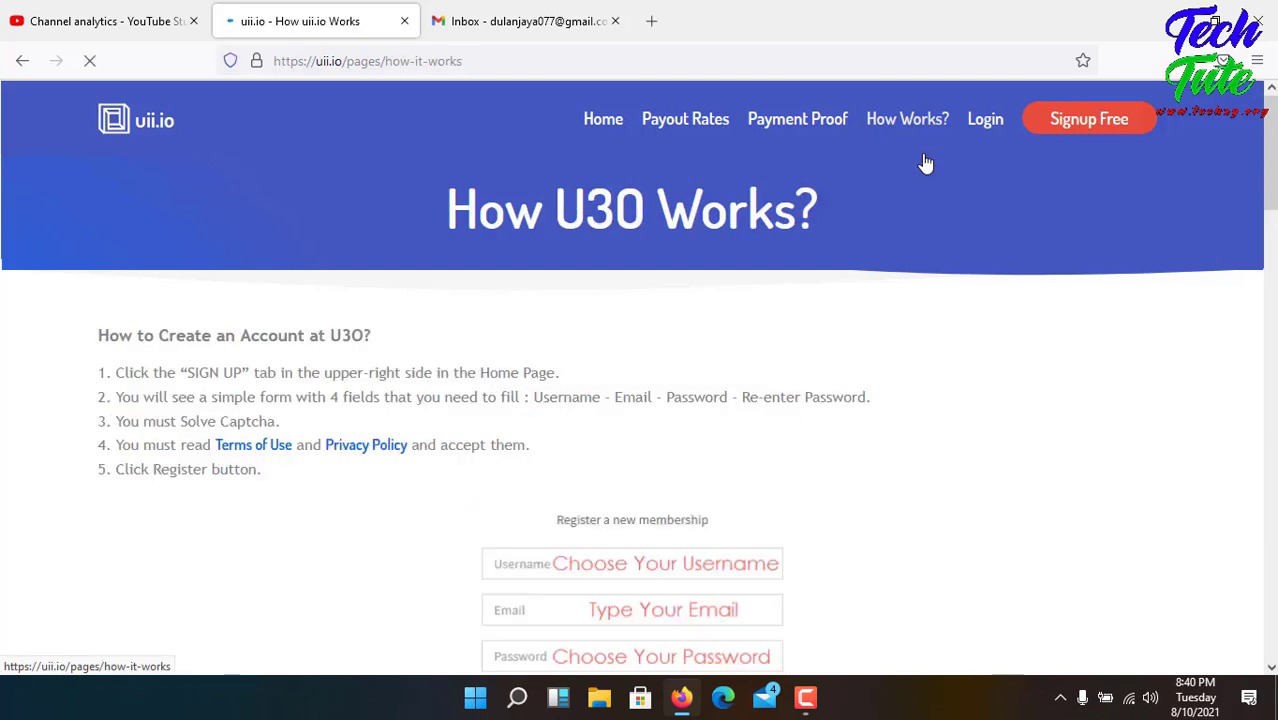
{"action": "scroll", "coordinate": [828, 246], "scroll_direction": "down", "scroll_amount": 2}
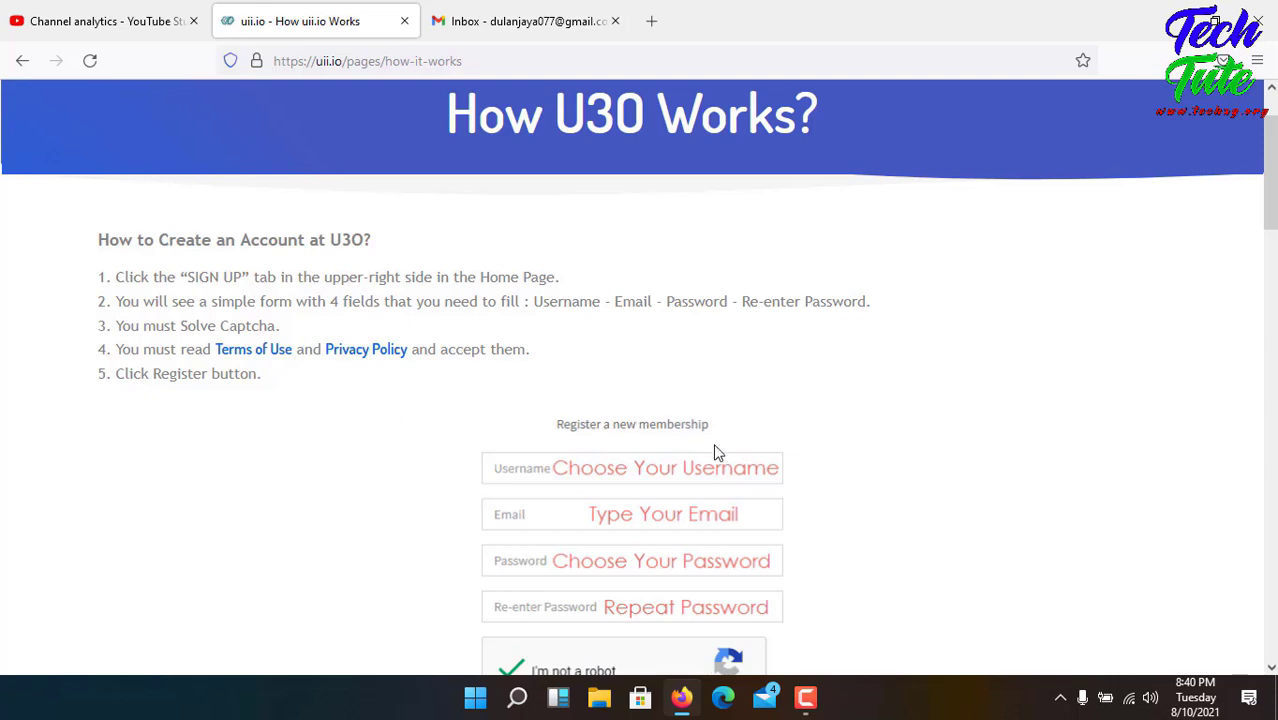
{"action": "scroll", "coordinate": [896, 480], "scroll_direction": "down", "scroll_amount": 3}
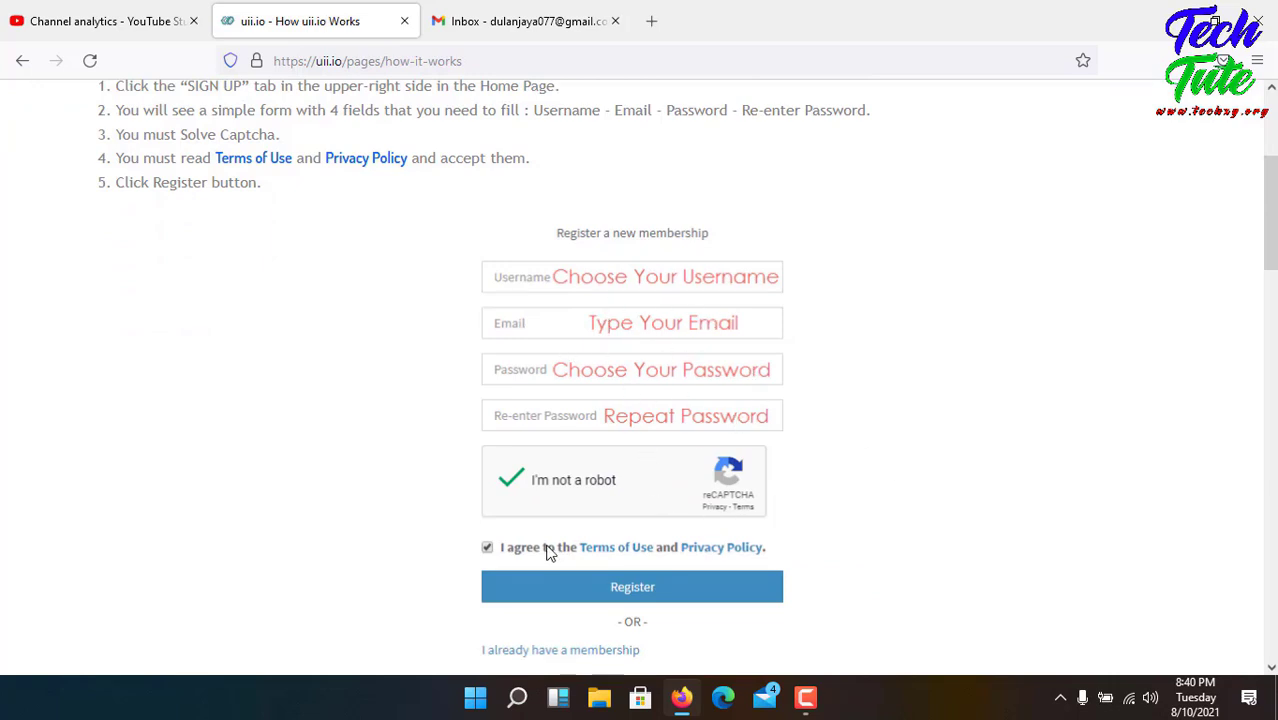
{"action": "scroll", "coordinate": [762, 571], "scroll_direction": "down", "scroll_amount": 6}
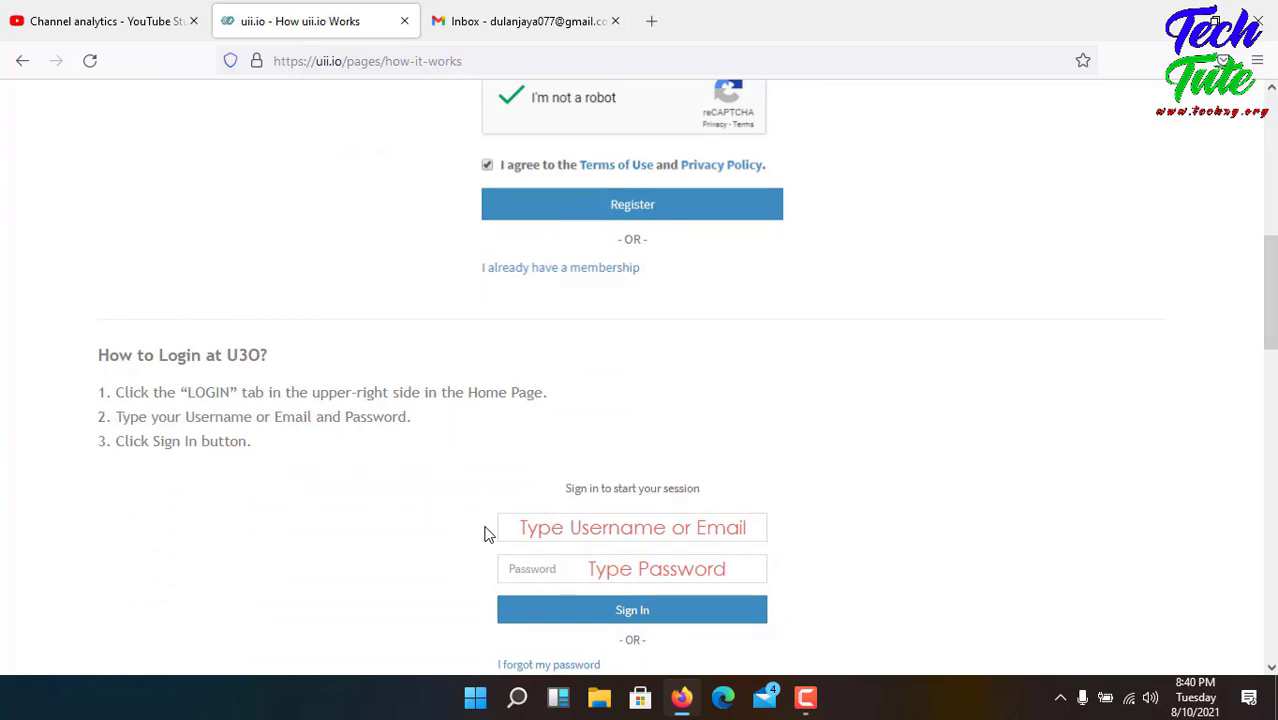
{"action": "scroll", "coordinate": [521, 538], "scroll_direction": "down", "scroll_amount": 4}
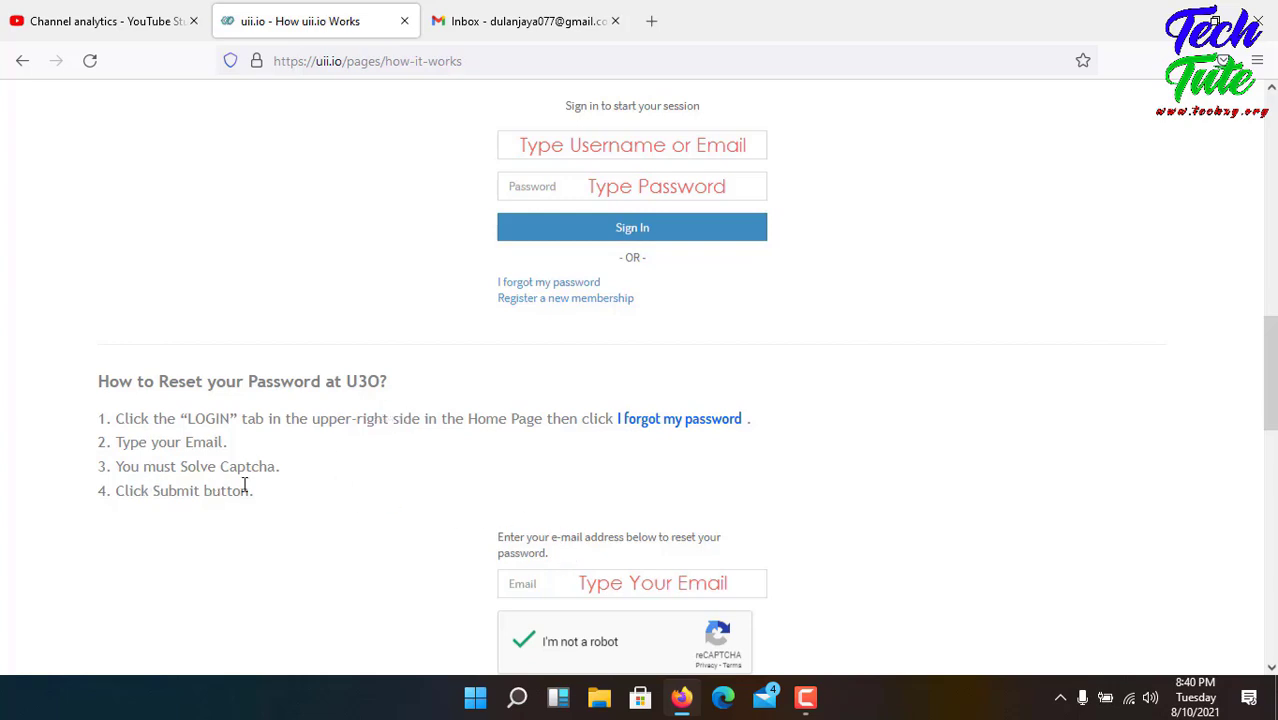
{"action": "scroll", "coordinate": [244, 487], "scroll_direction": "down", "scroll_amount": 5}
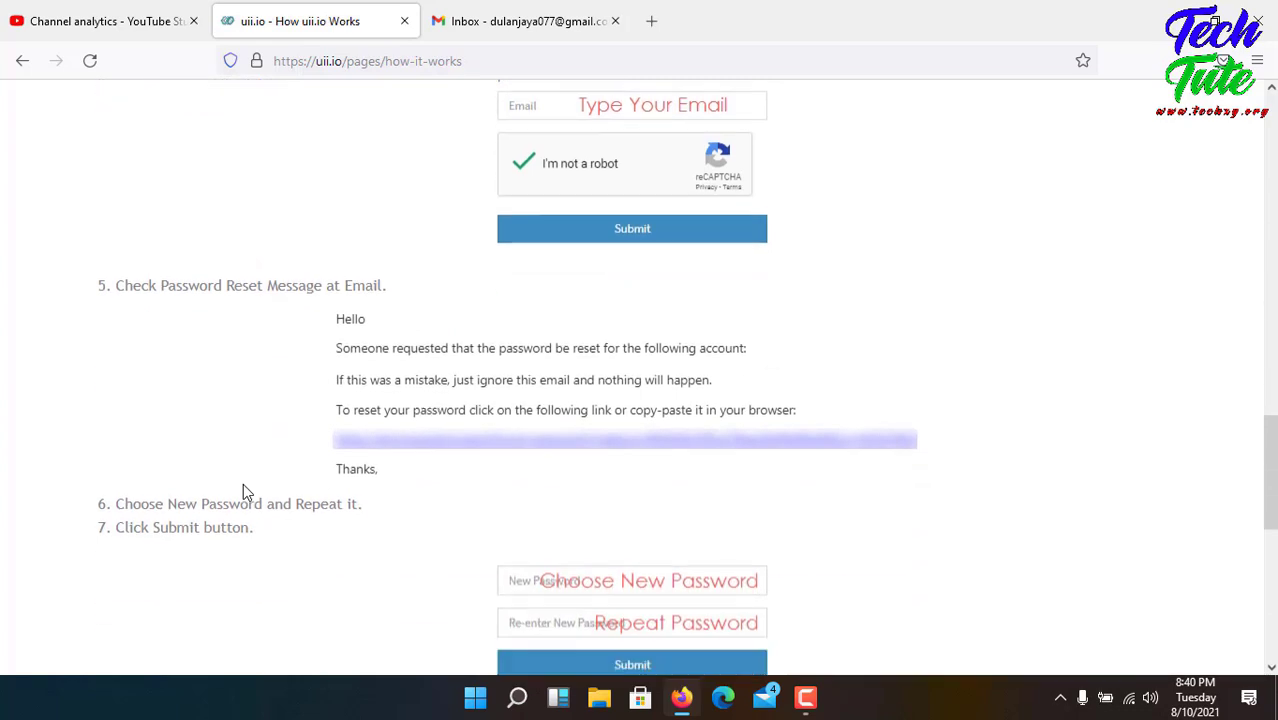
{"action": "scroll", "coordinate": [243, 485], "scroll_direction": "down", "scroll_amount": 2}
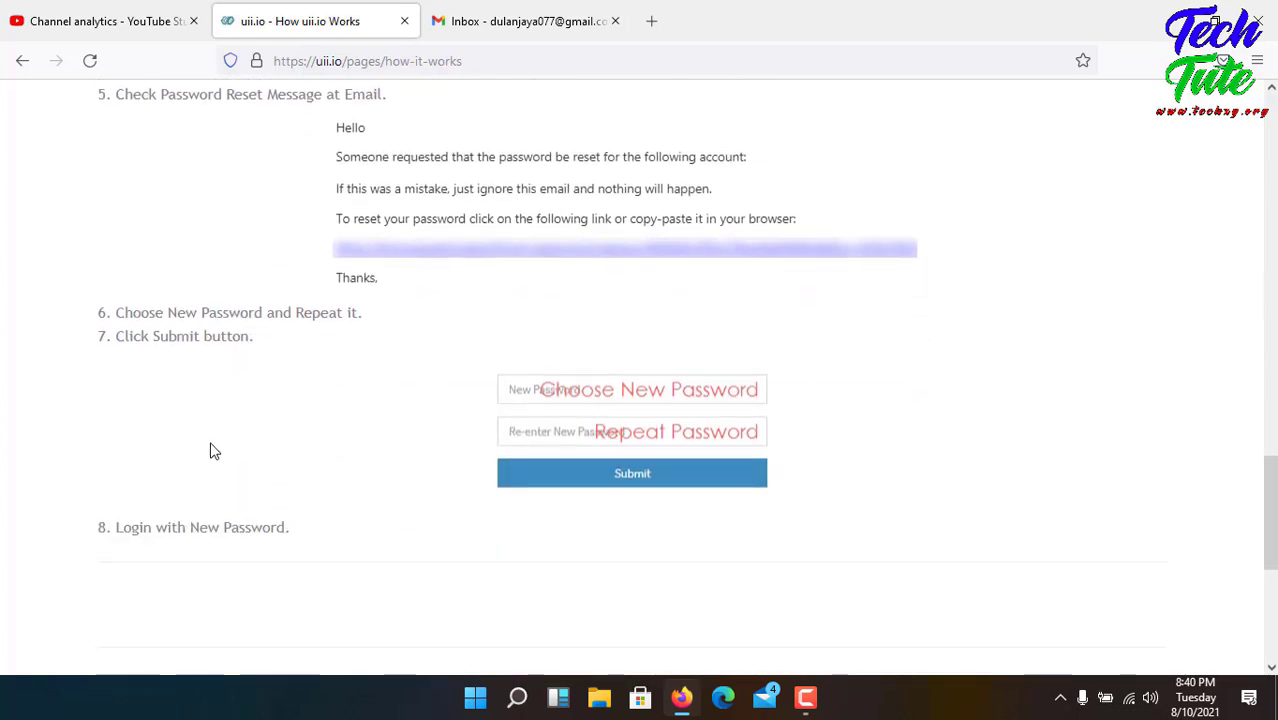
{"action": "scroll", "coordinate": [211, 452], "scroll_direction": "down", "scroll_amount": 2}
{"action": "scroll", "coordinate": [211, 454], "scroll_direction": "down", "scroll_amount": 1}
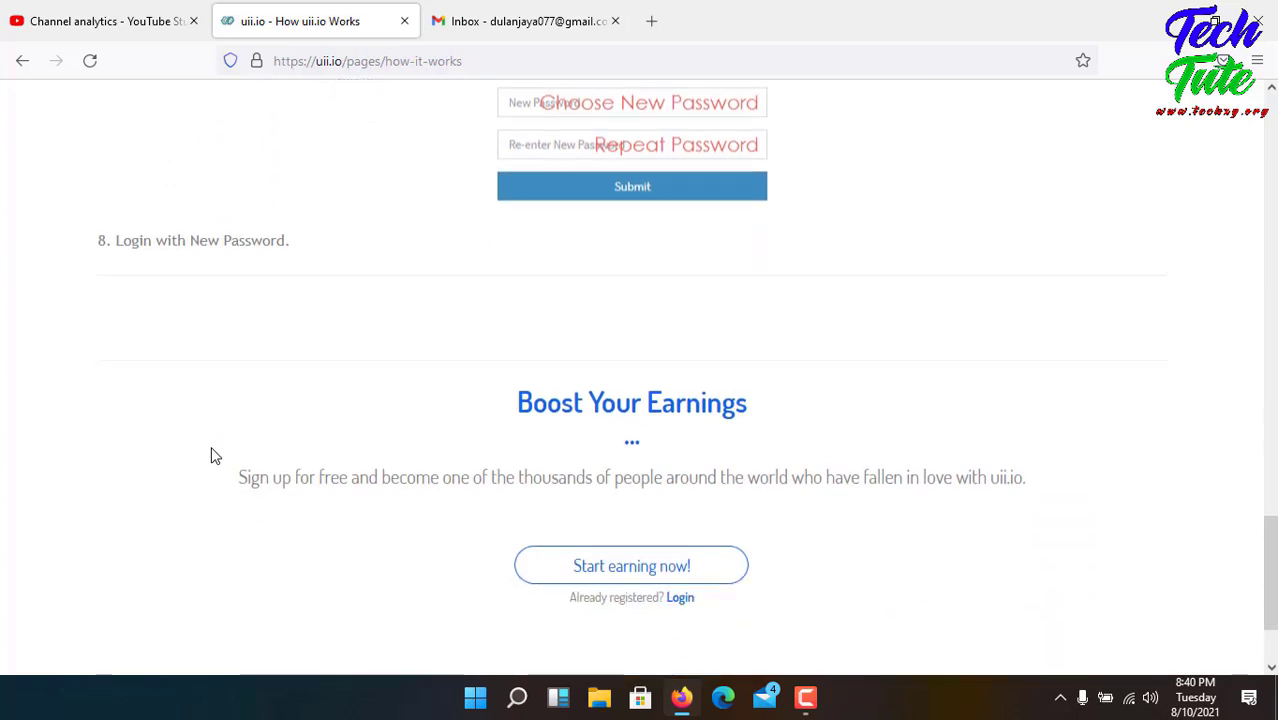
{"action": "scroll", "coordinate": [211, 455], "scroll_direction": "down", "scroll_amount": 2}
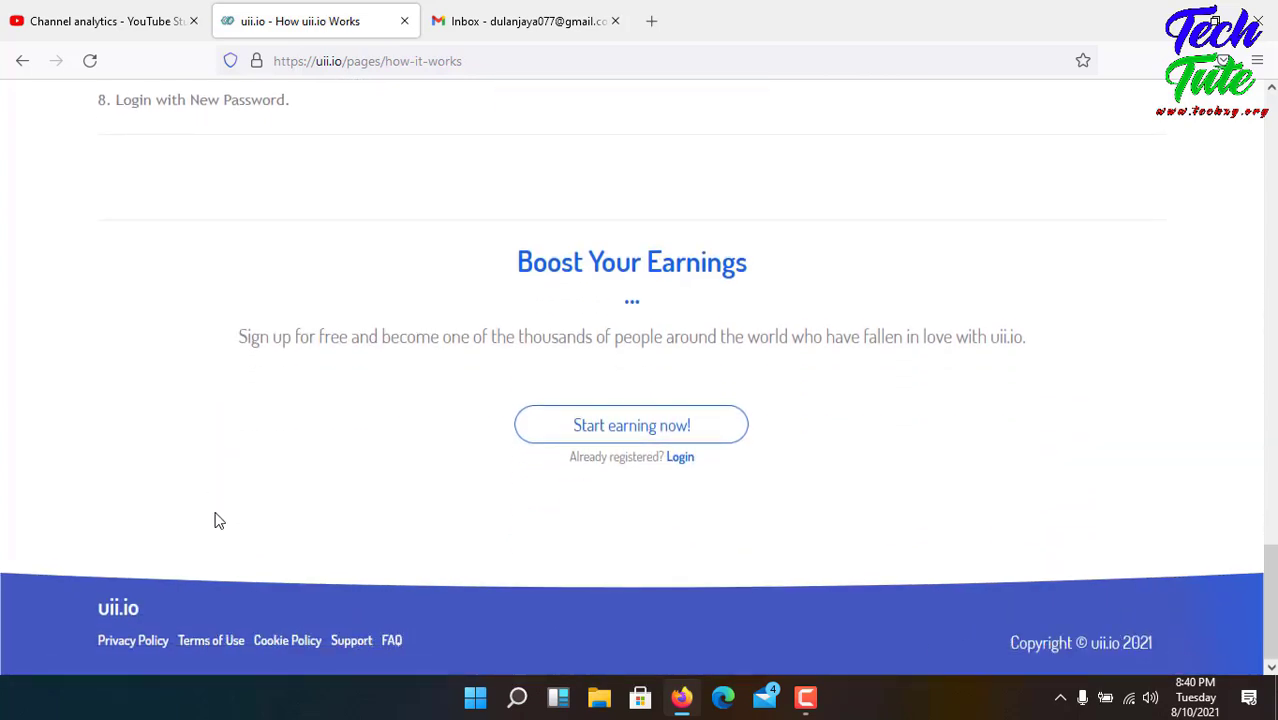
{"action": "scroll", "coordinate": [216, 522], "scroll_direction": "up", "scroll_amount": 12}
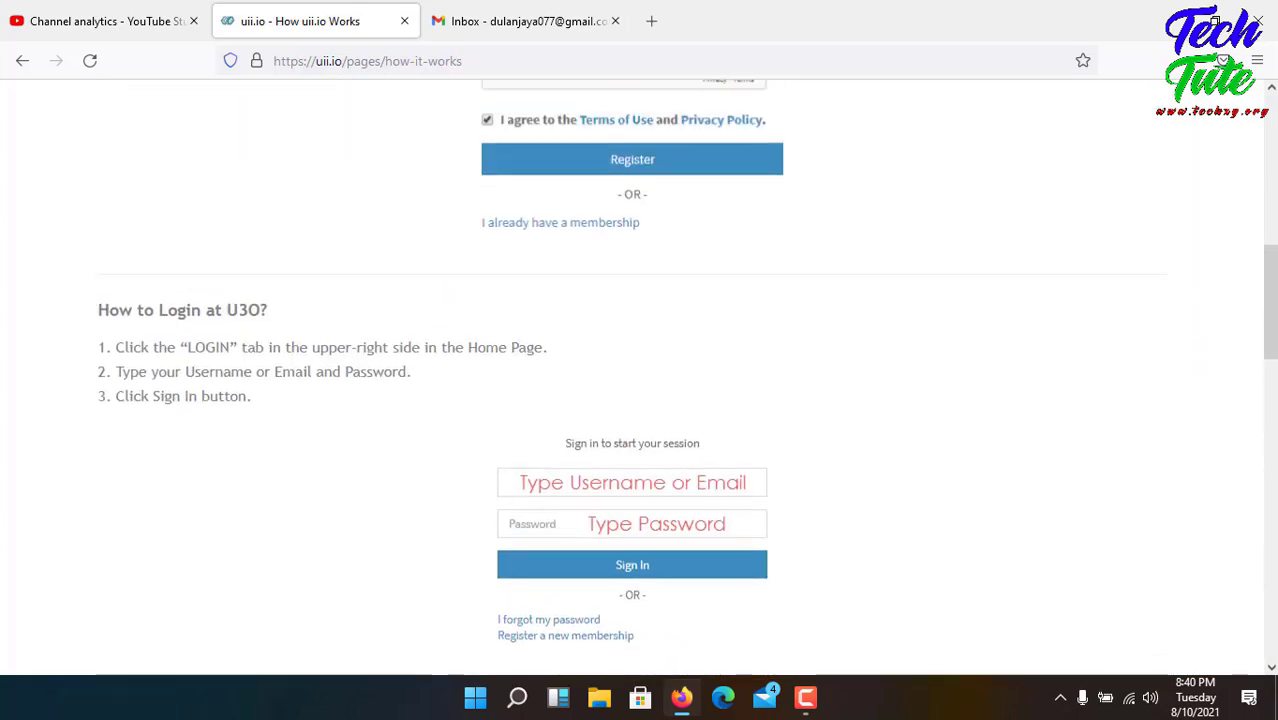
{"action": "scroll", "coordinate": [572, 400], "scroll_direction": "up", "scroll_amount": 8}
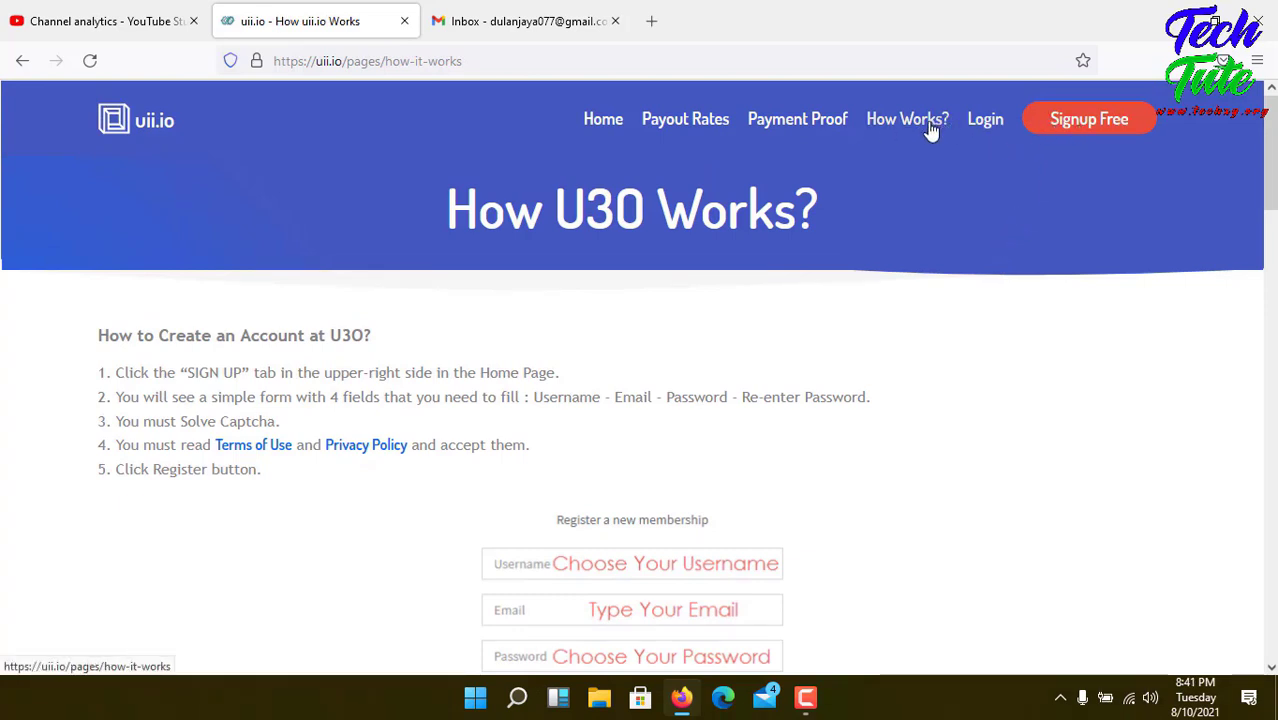
Open the free sign-up form and start filling in its username field.
{"action": "left_click", "coordinate": [1086, 125]}
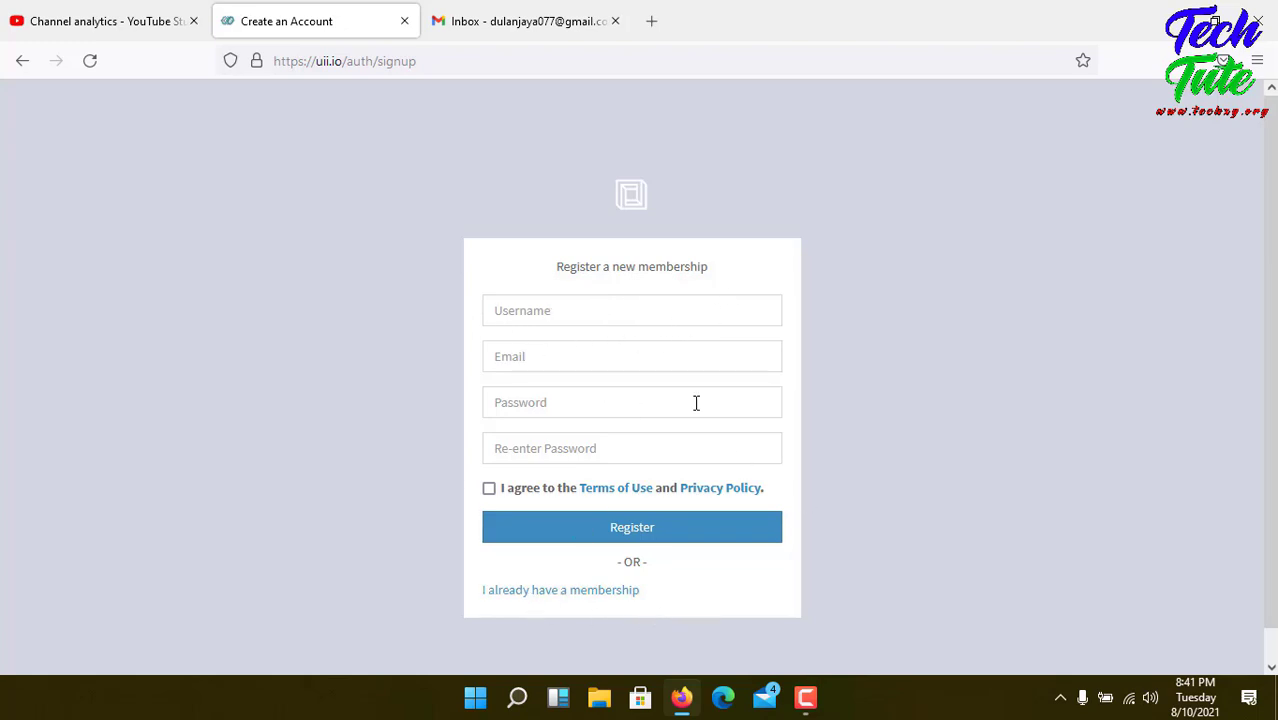
{"action": "left_click", "coordinate": [577, 315]}
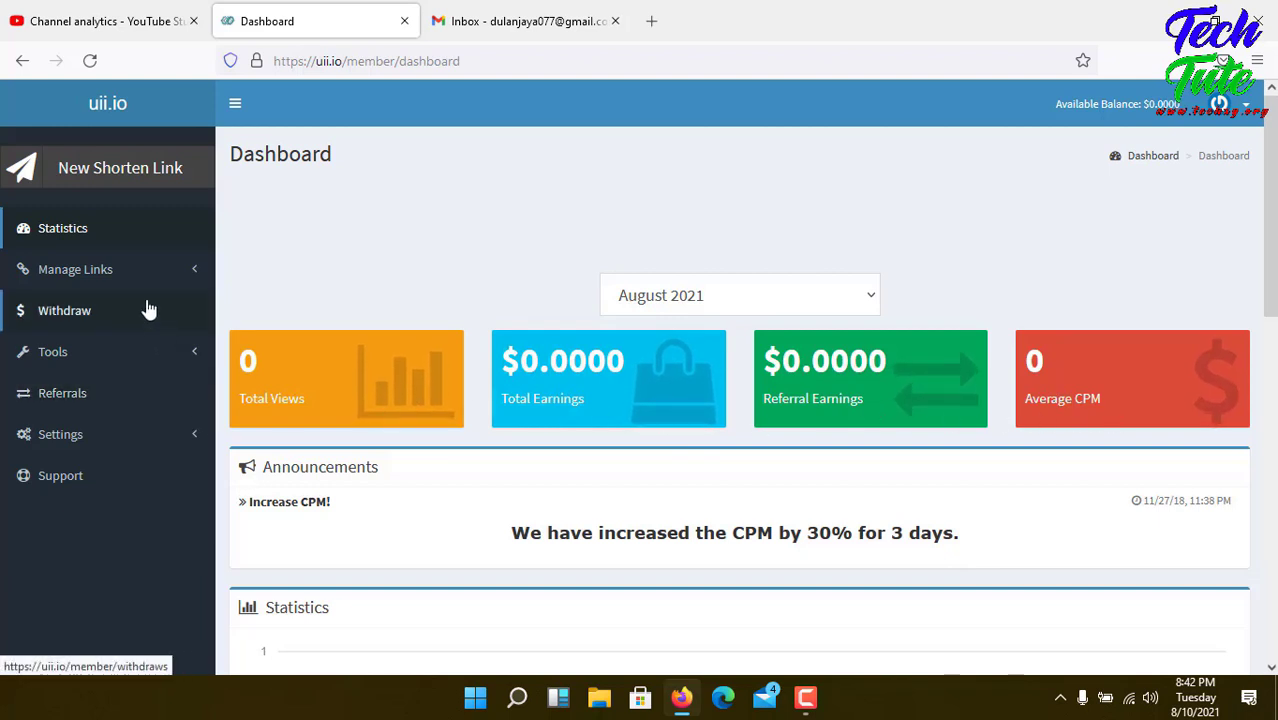
Show the page that lists all shortened links of the account.
{"action": "left_click", "coordinate": [128, 272]}
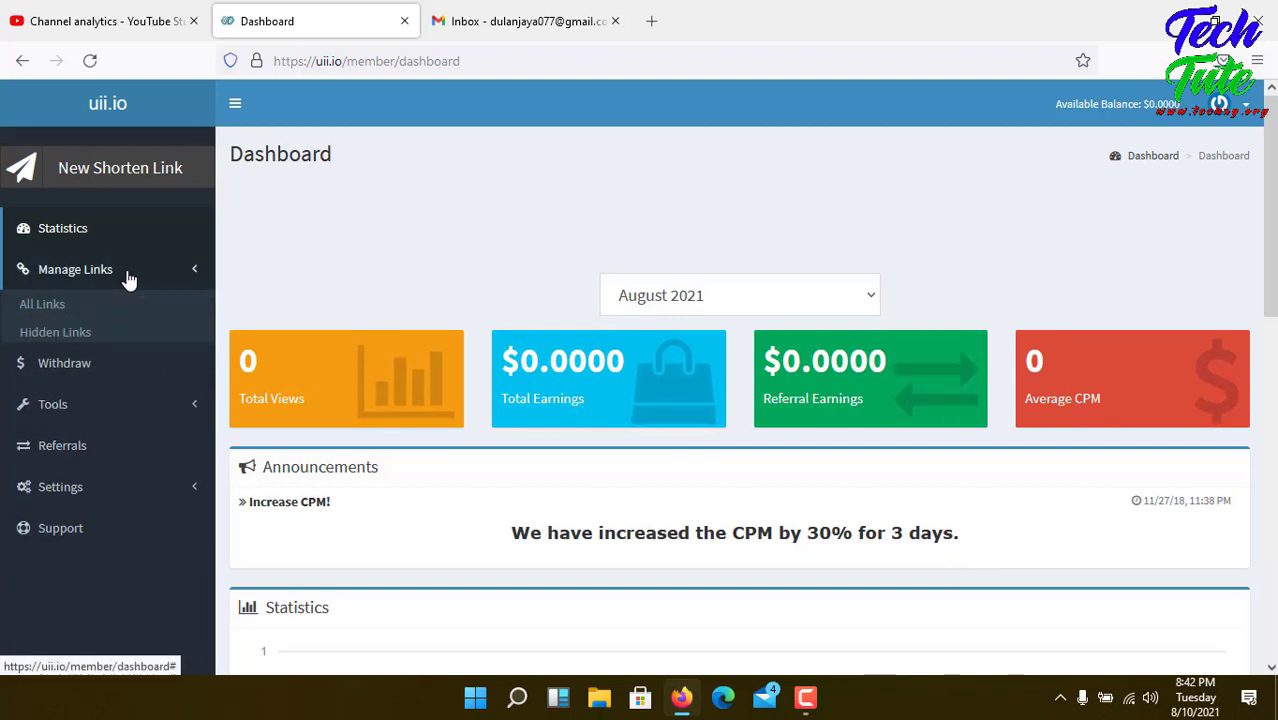
{"action": "left_click", "coordinate": [80, 312]}
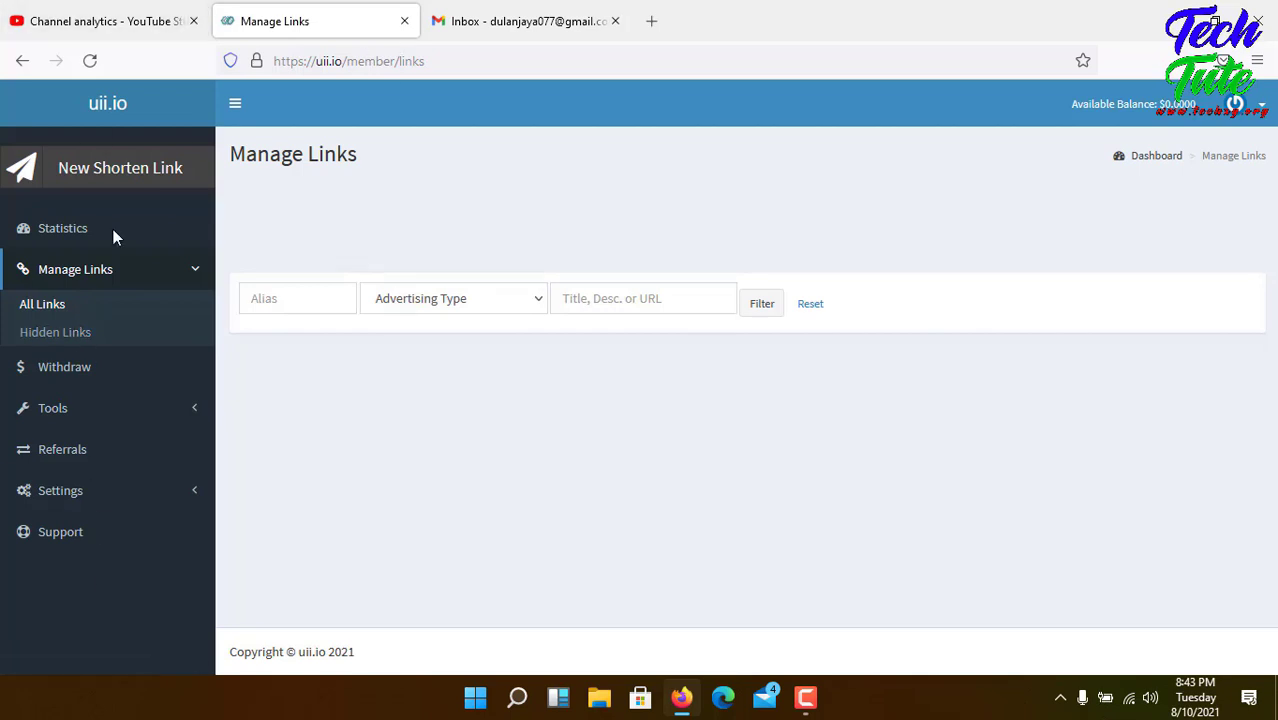
Review the account's withdrawal information and open the Quick Link tool page.
{"action": "left_click", "coordinate": [70, 372]}
{"action": "scroll", "coordinate": [530, 388], "scroll_direction": "down", "scroll_amount": 1}
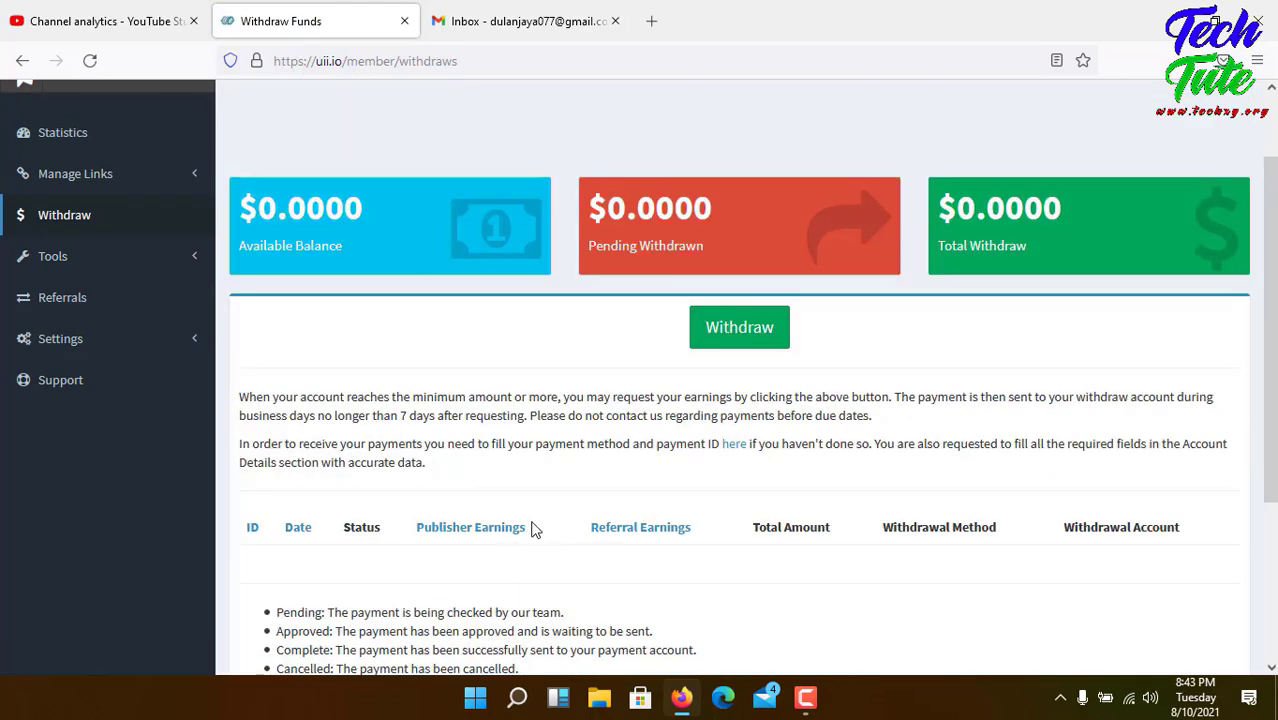
{"action": "left_click", "coordinate": [108, 266]}
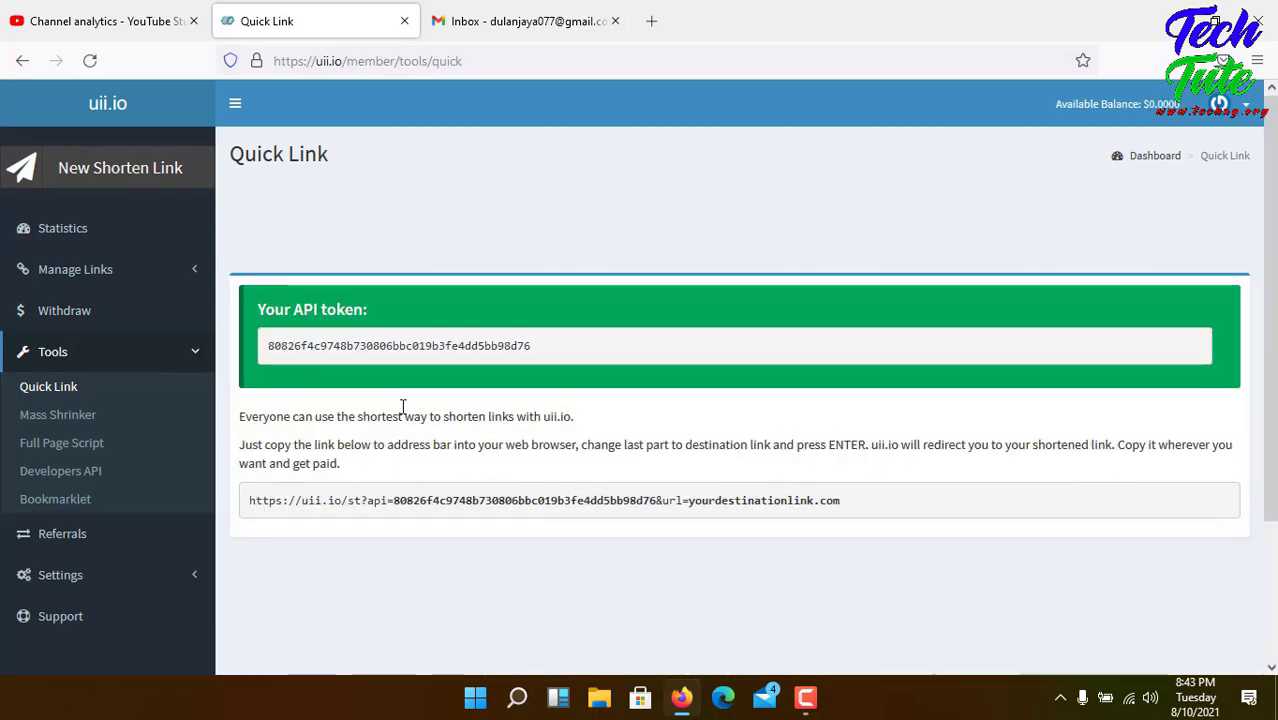
Open the Referrals page and look through the 728x90, 480x60 and 160x600 referral banners.
{"action": "left_click", "coordinate": [80, 548]}
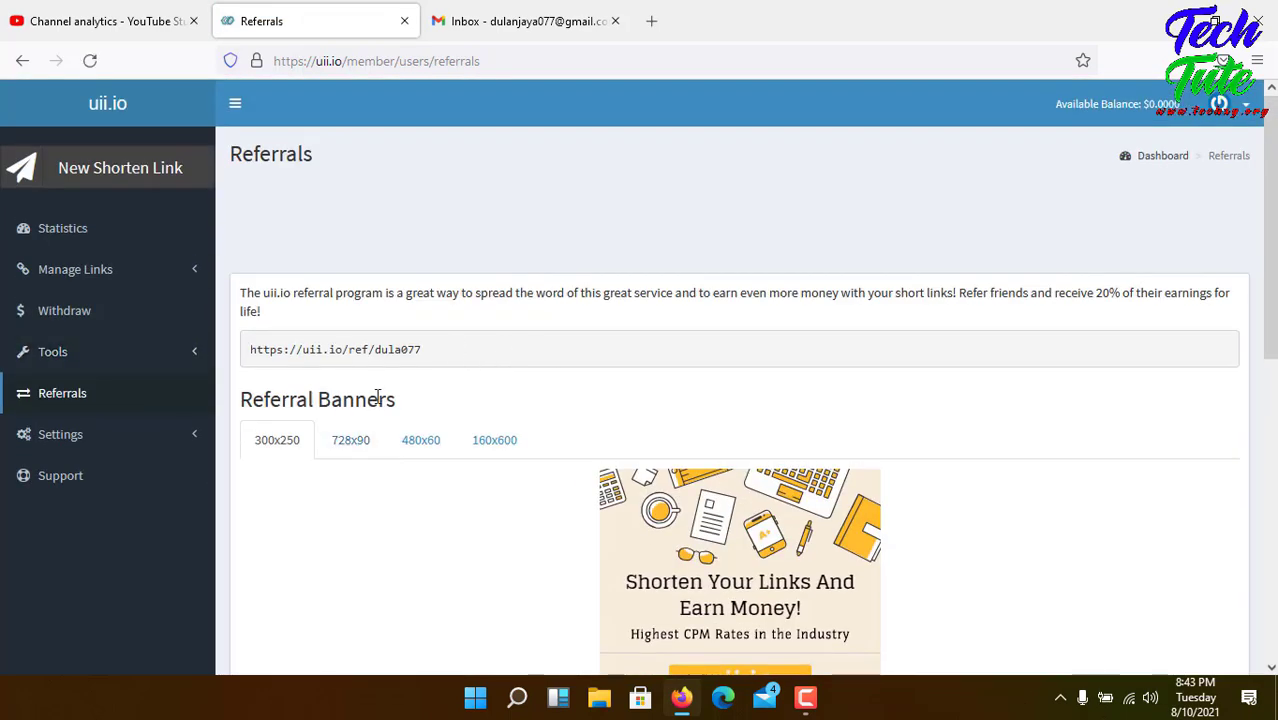
{"action": "left_click", "coordinate": [352, 442]}
{"action": "left_click", "coordinate": [436, 452]}
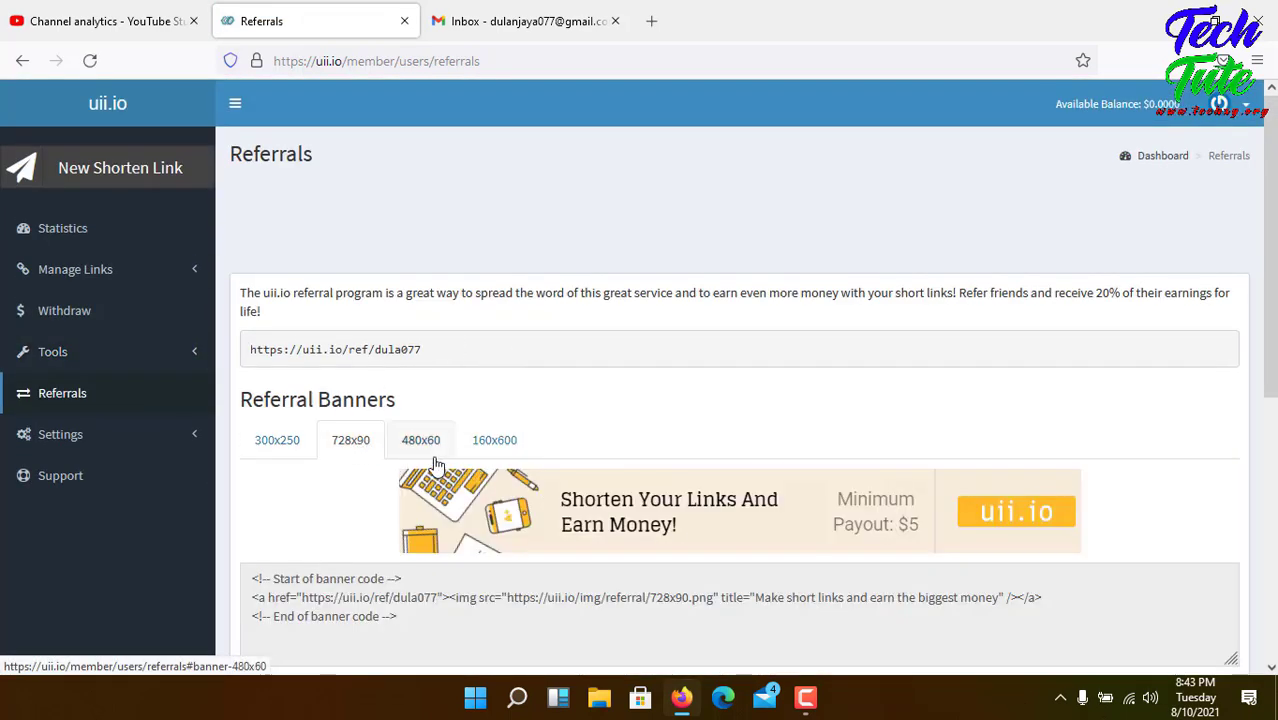
{"action": "left_click", "coordinate": [510, 453]}
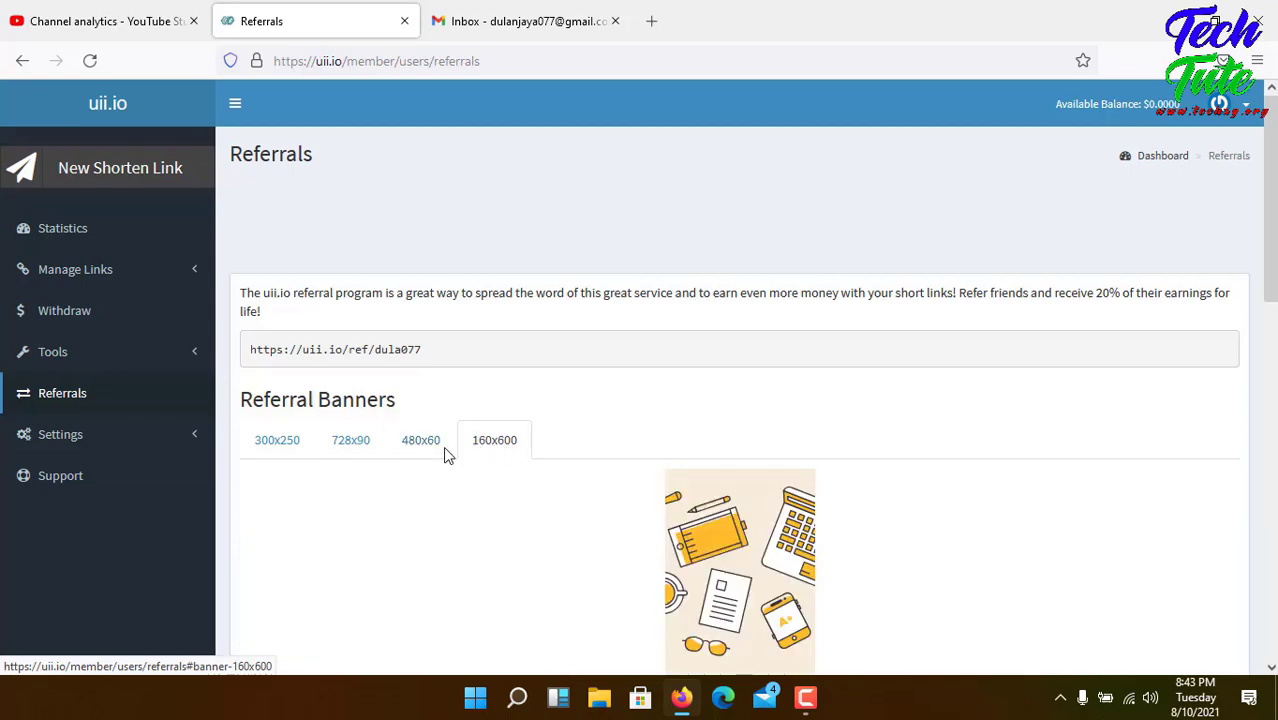
{"action": "scroll", "coordinate": [476, 460], "scroll_direction": "down", "scroll_amount": 4}
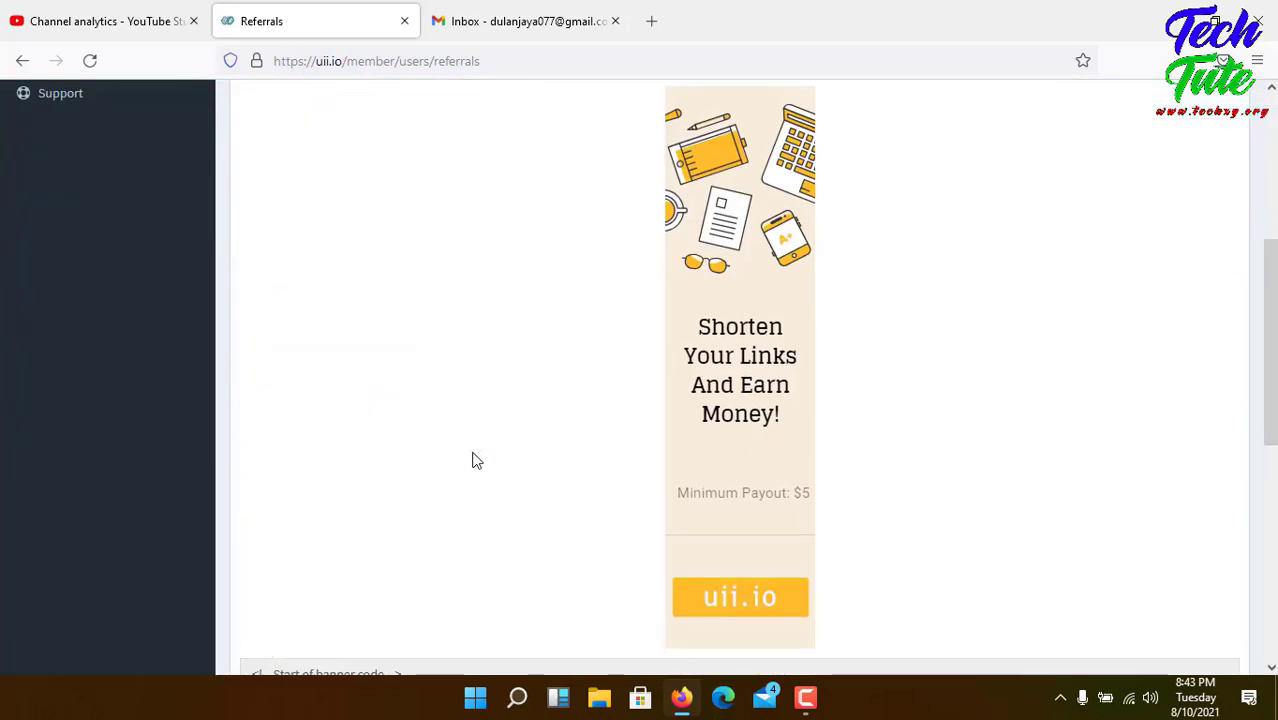
{"action": "scroll", "coordinate": [474, 456], "scroll_direction": "up", "scroll_amount": 3}
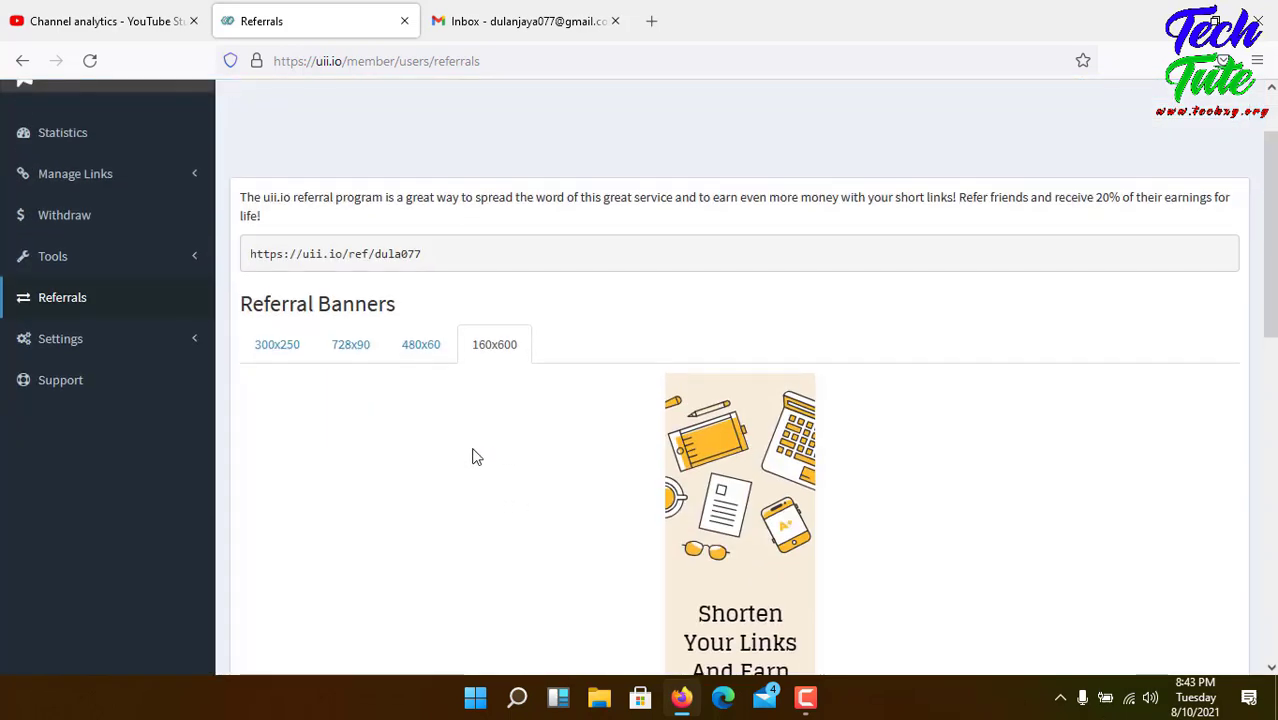
{"action": "scroll", "coordinate": [460, 421], "scroll_direction": "down", "scroll_amount": 6}
{"action": "scroll", "coordinate": [456, 420], "scroll_direction": "up", "scroll_amount": 5}
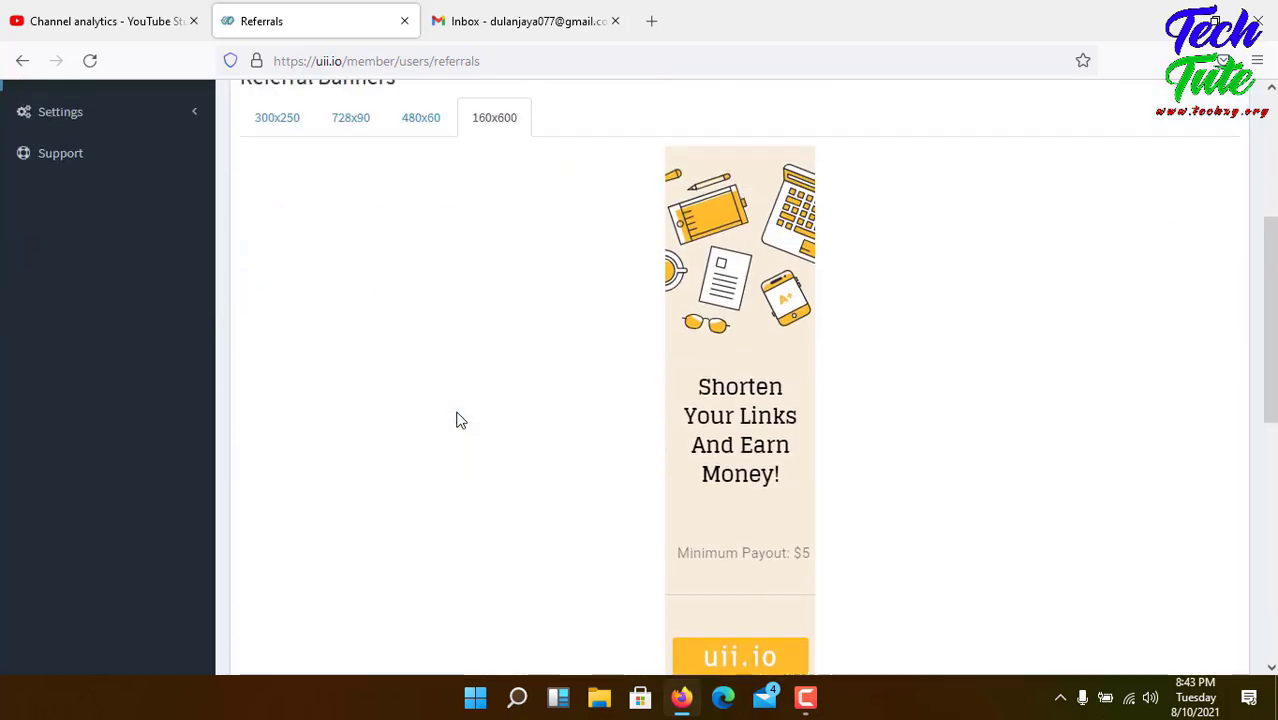
Look through the 480x60, 728x90 and 300x250 referral banners and highlight the account's referral link.
{"action": "left_click", "coordinate": [426, 253]}
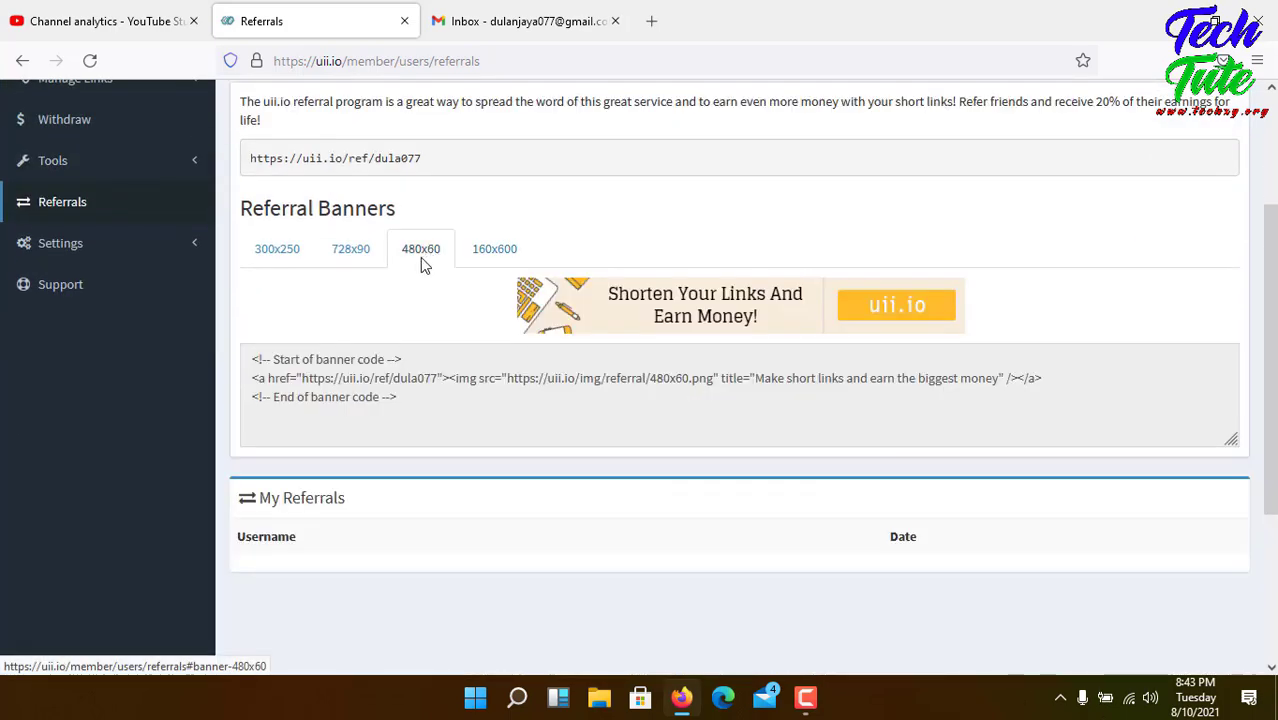
{"action": "left_click", "coordinate": [360, 268]}
{"action": "left_click", "coordinate": [308, 257]}
{"action": "scroll", "coordinate": [320, 300], "scroll_direction": "up", "scroll_amount": 3}
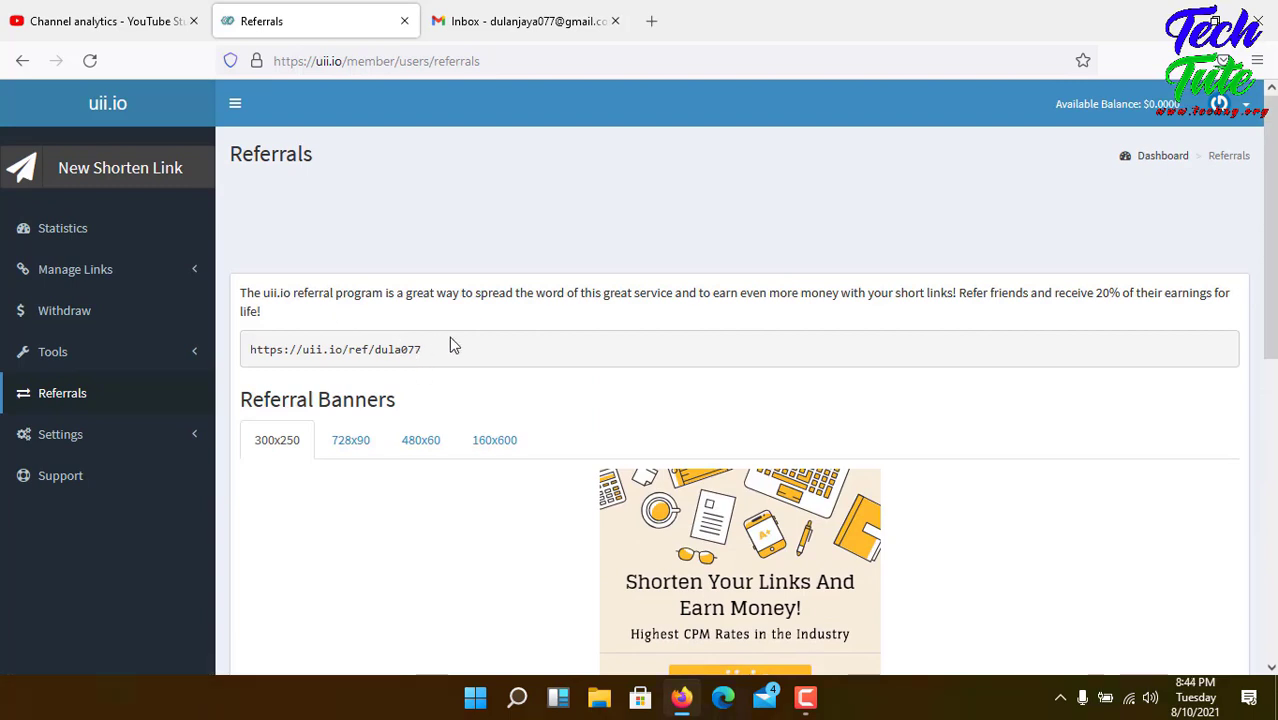
{"action": "left_click_drag", "start_coordinate": [450, 345], "coordinate": [230, 353]}
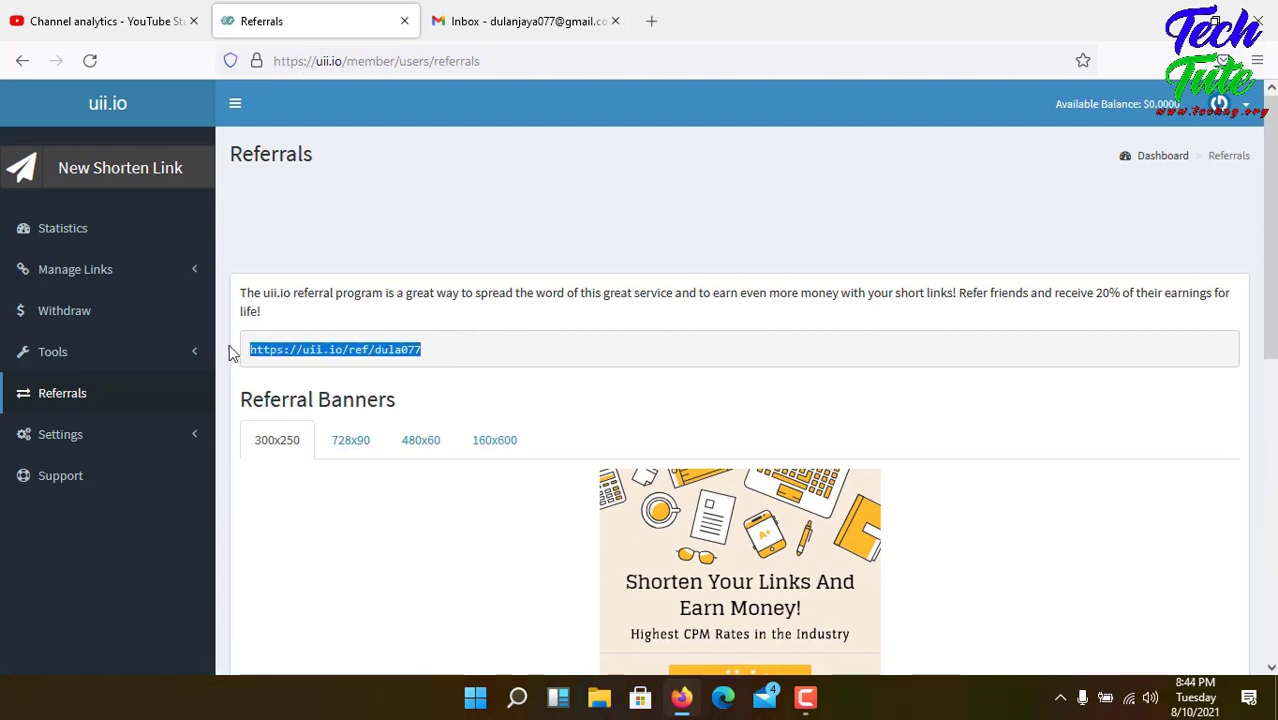
Try to request a withdrawal of the account's funds and confirm the request.
{"action": "left_click", "coordinate": [72, 320]}
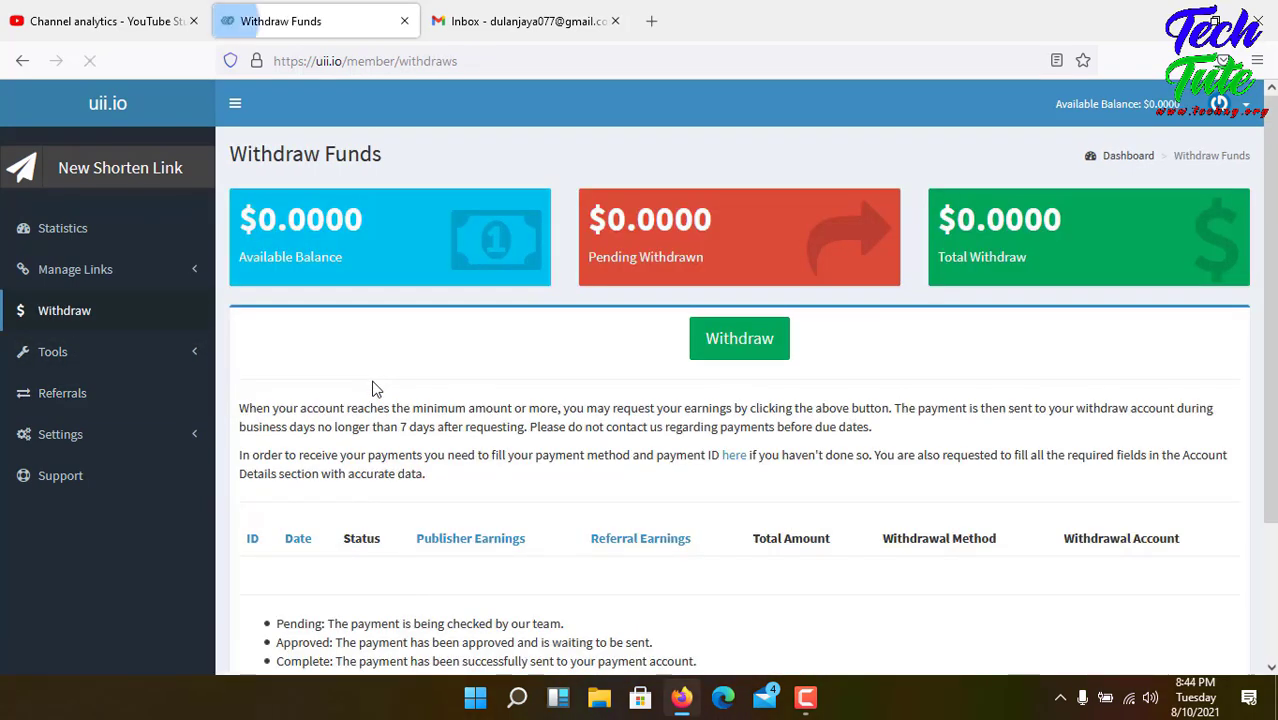
{"action": "left_click", "coordinate": [741, 345]}
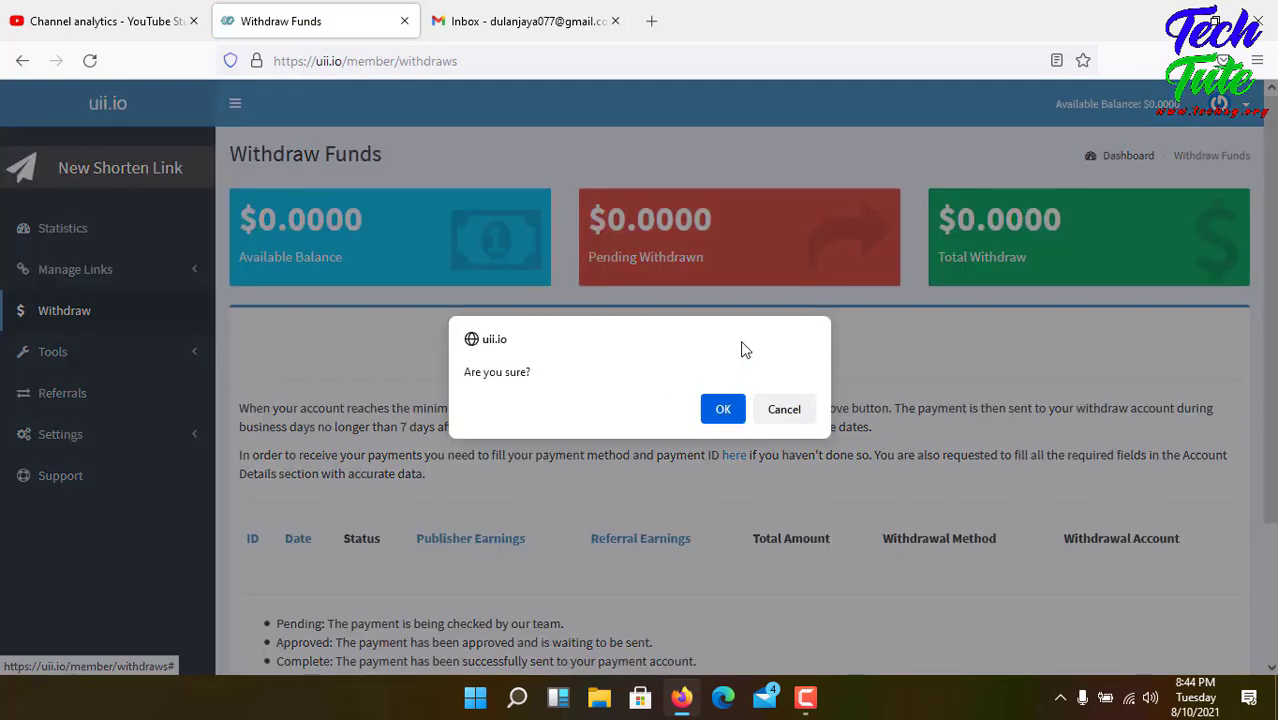
{"action": "left_click", "coordinate": [728, 404]}
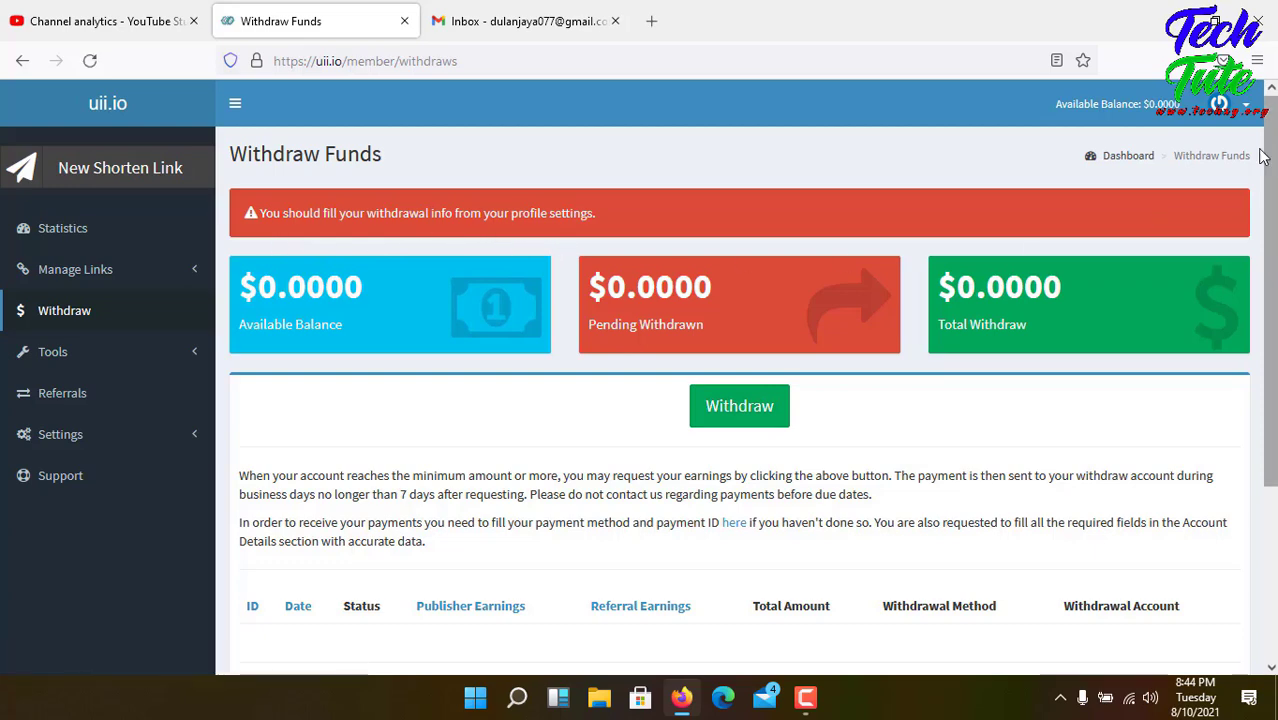
Open the account's profile page and review its billing address fields, withdrawal methods and minimum withdrawal amounts.
{"action": "left_click", "coordinate": [1219, 104]}
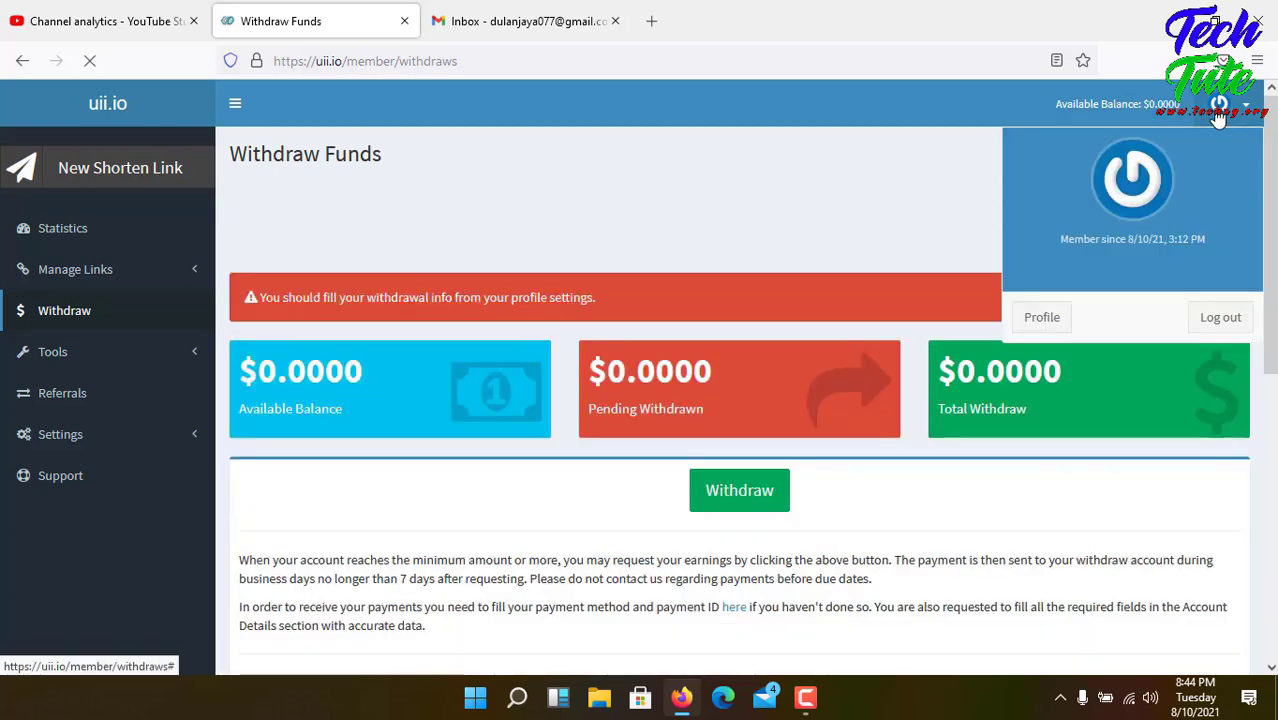
{"action": "left_click", "coordinate": [1042, 318]}
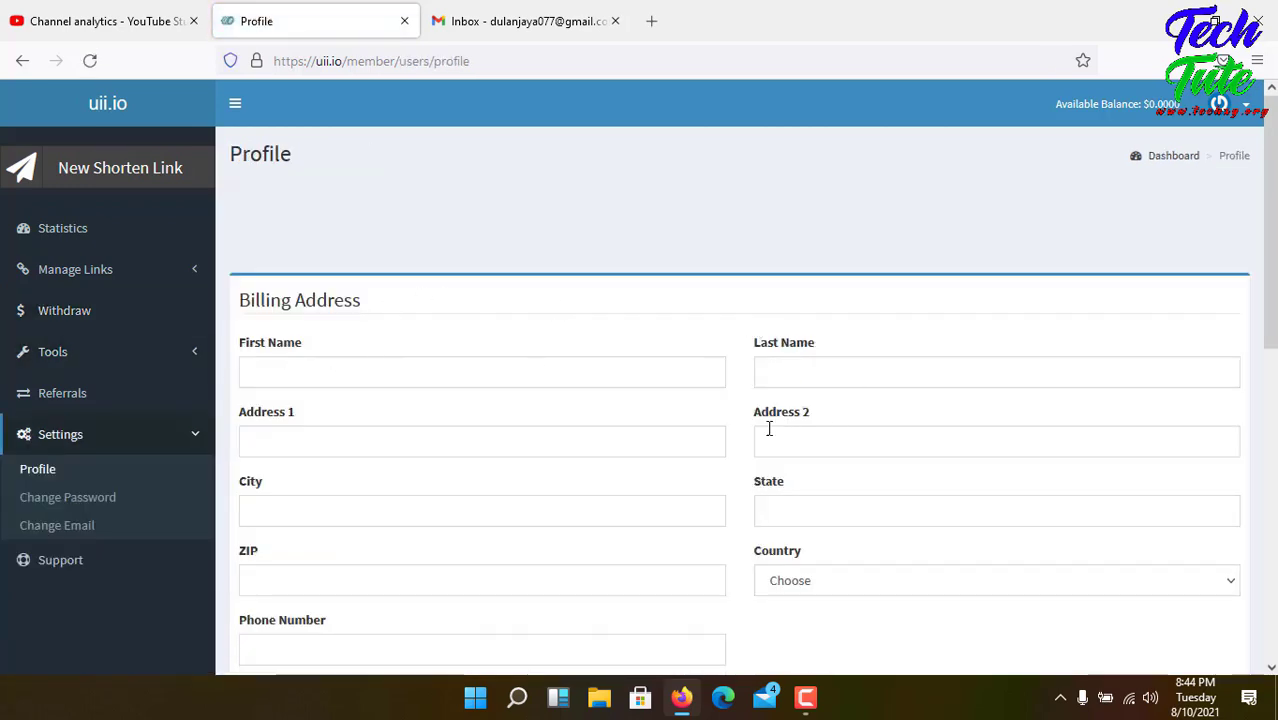
{"action": "scroll", "coordinate": [767, 428], "scroll_direction": "down", "scroll_amount": 4}
{"action": "scroll", "coordinate": [940, 440], "scroll_direction": "down", "scroll_amount": 1}
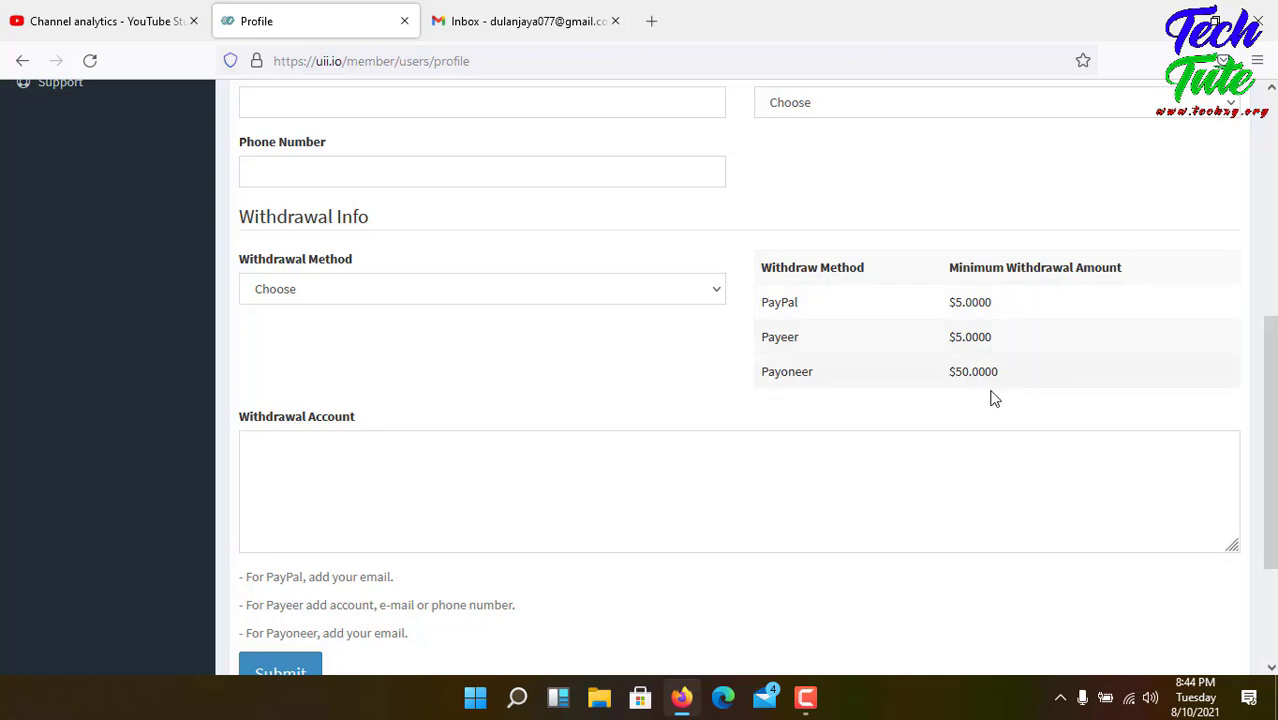
{"action": "scroll", "coordinate": [813, 365], "scroll_direction": "down", "scroll_amount": 3}
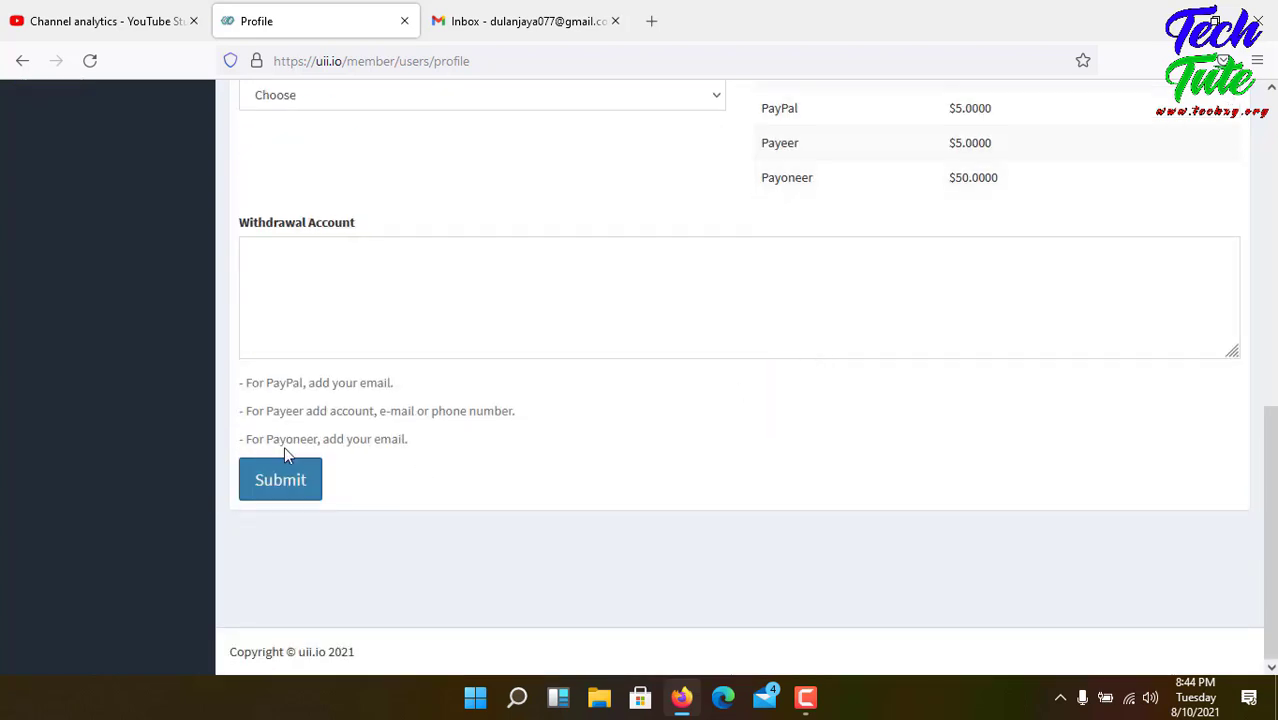
{"action": "scroll", "coordinate": [394, 437], "scroll_direction": "up", "scroll_amount": 10}
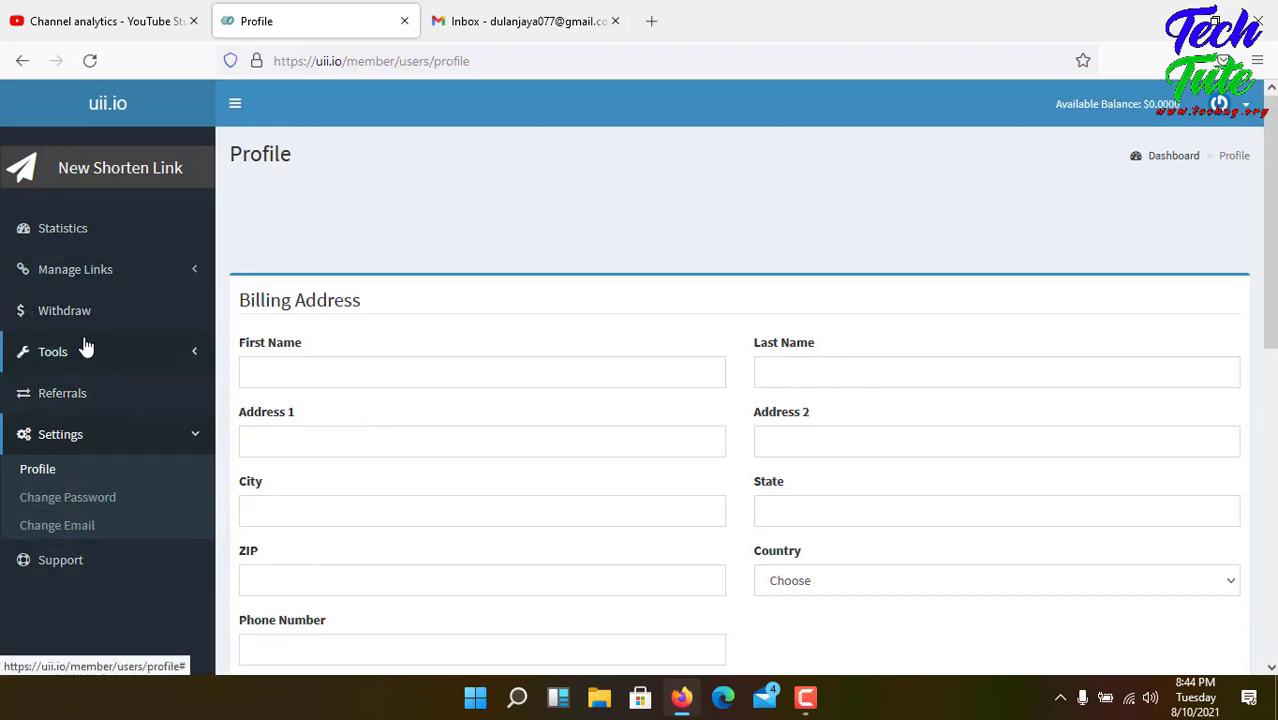
{"action": "scroll", "coordinate": [593, 409], "scroll_direction": "down", "scroll_amount": 3}
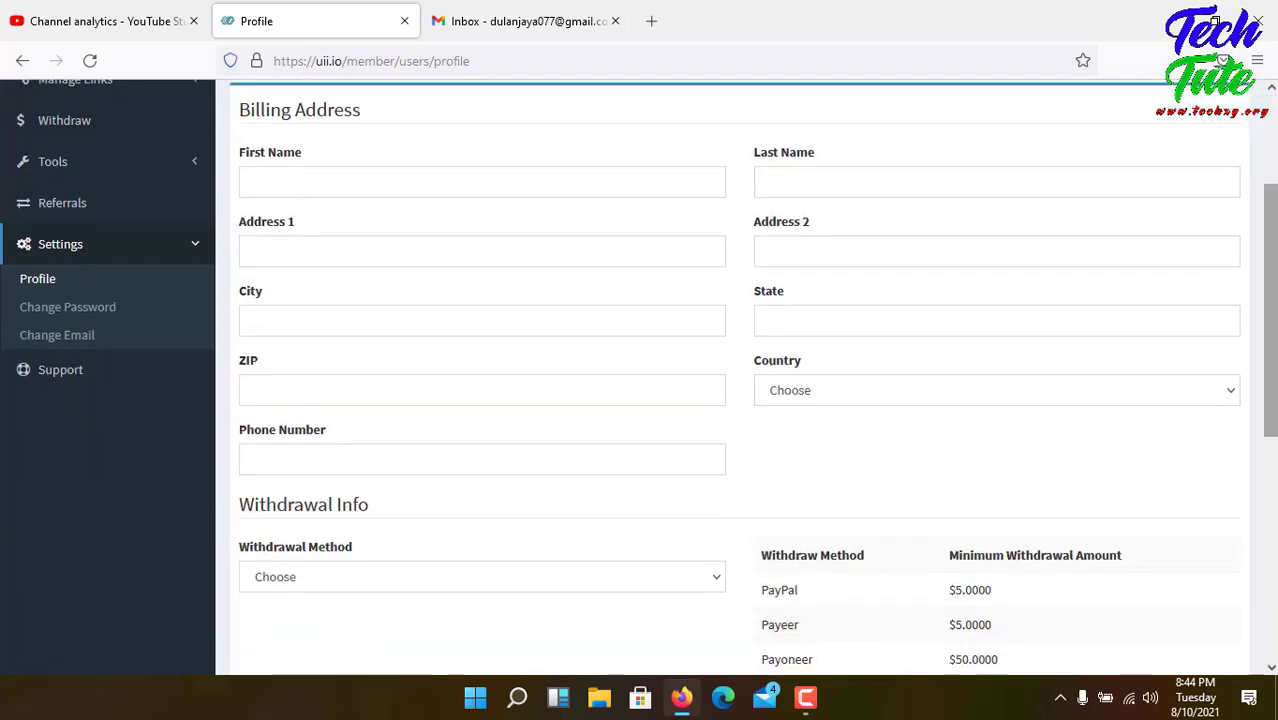
{"action": "scroll", "coordinate": [1175, 328], "scroll_direction": "up", "scroll_amount": 3}
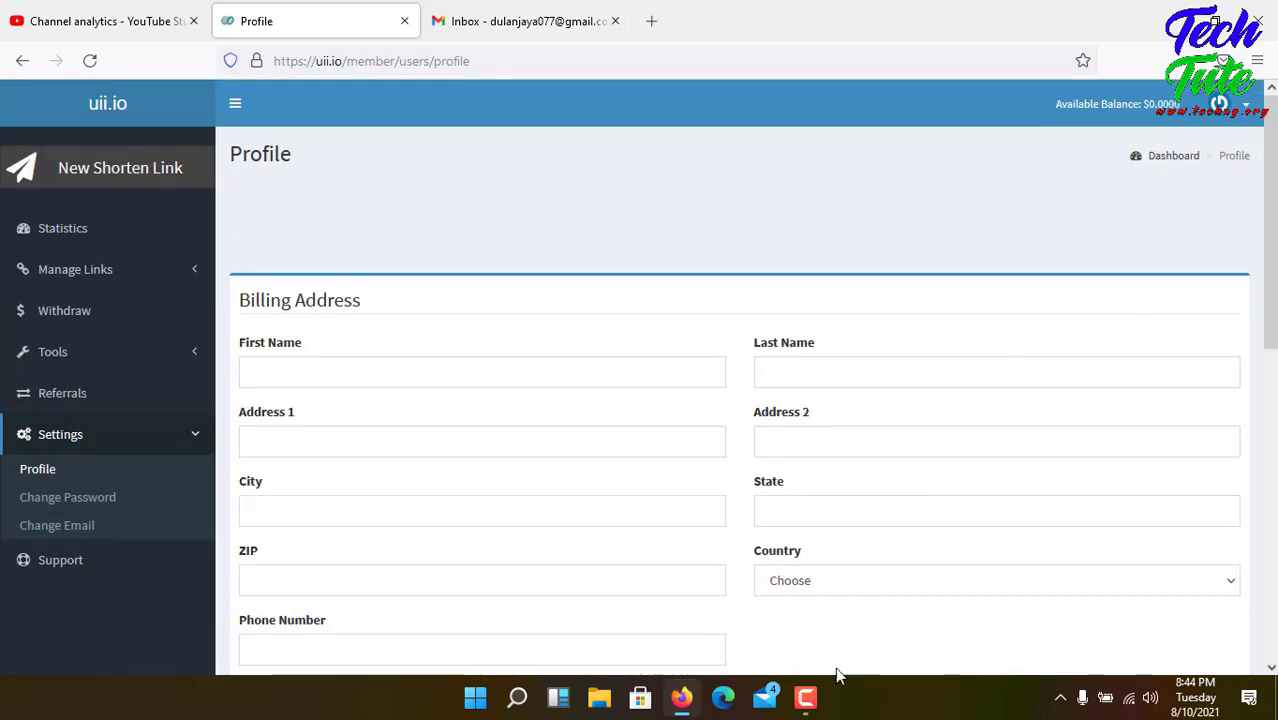
Open the form for a new shortened link and point out its URL and alias fields.
{"action": "left_click", "coordinate": [120, 170]}
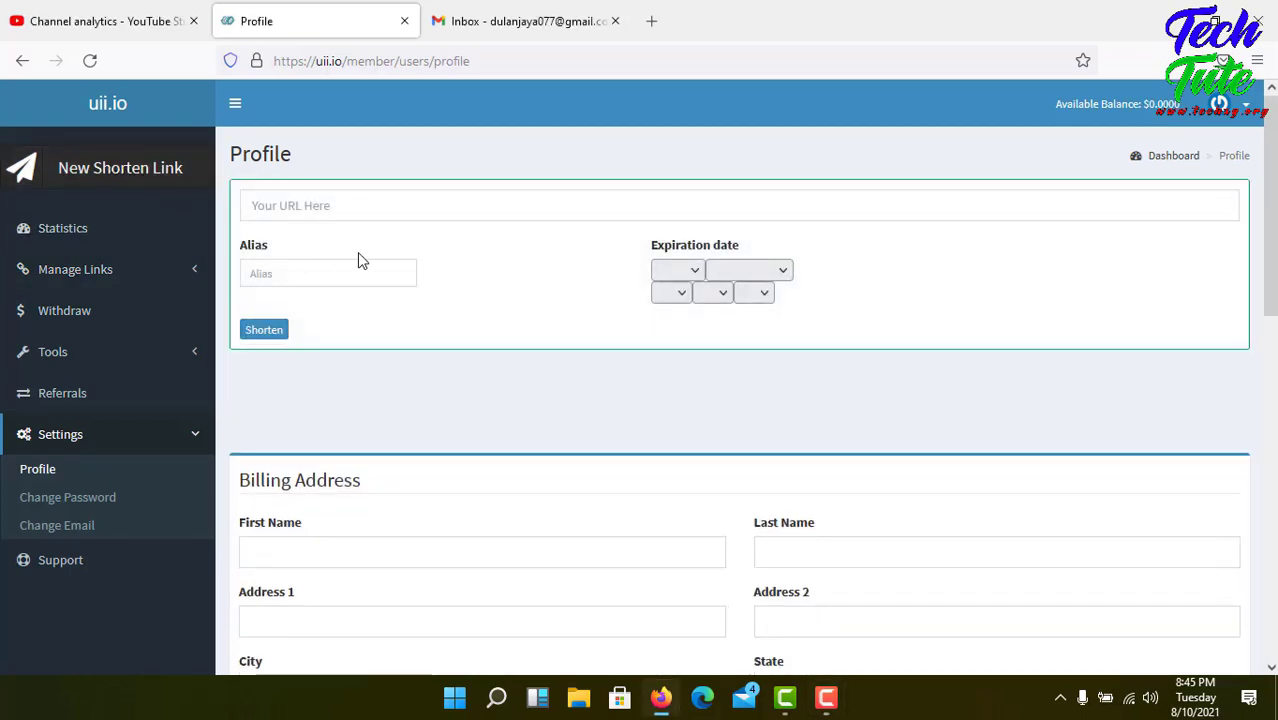
{"action": "left_click", "coordinate": [322, 207]}
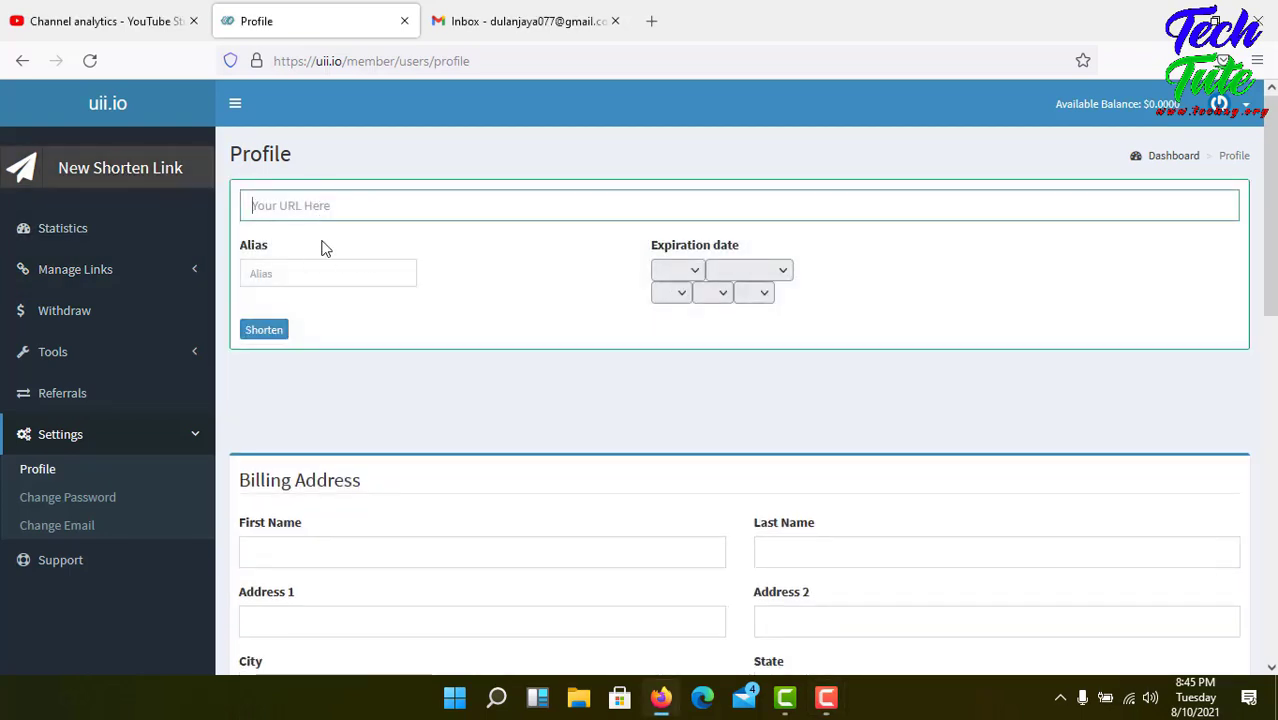
{"action": "left_click", "coordinate": [403, 276]}
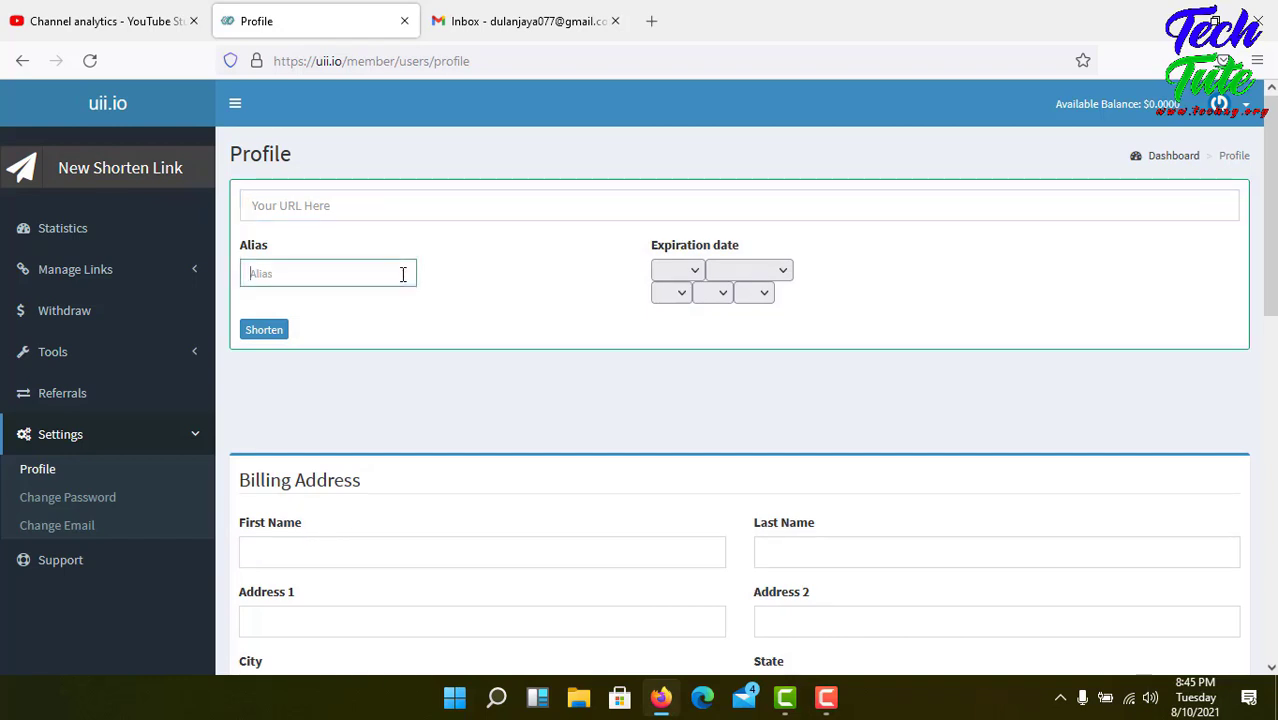
{"action": "left_click", "coordinate": [375, 193]}
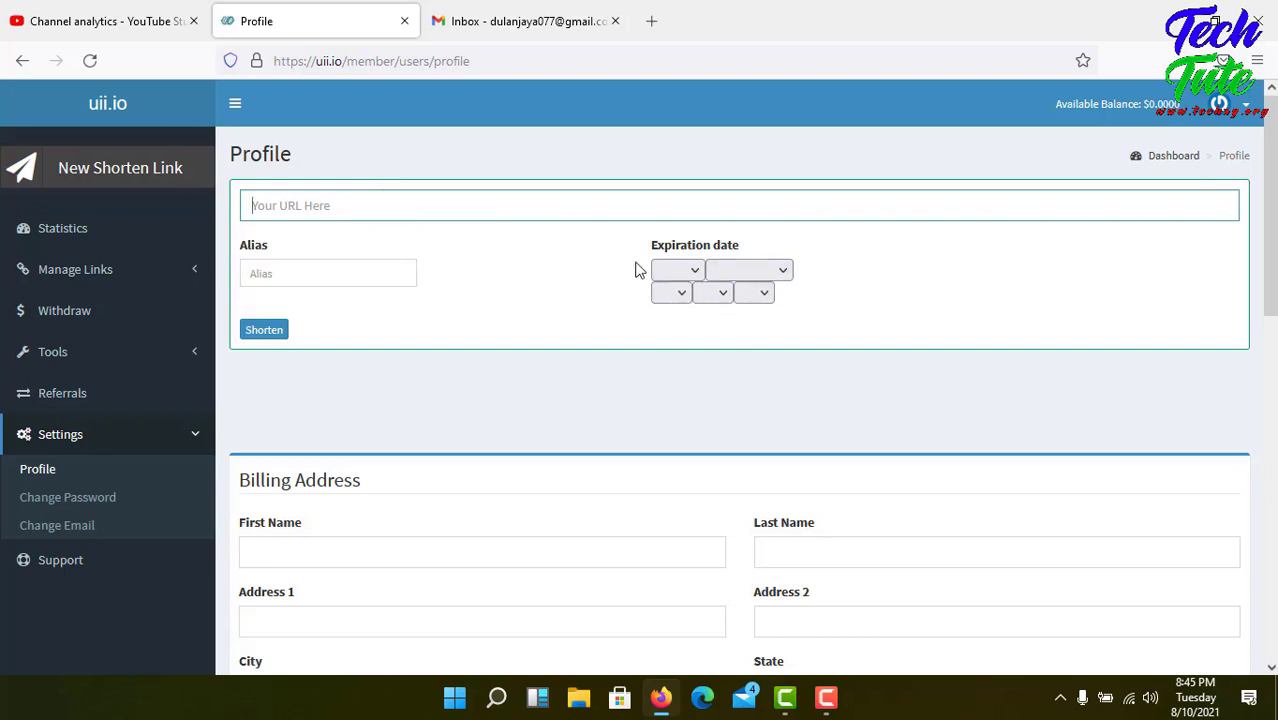
Load google.lk in a new tab, copy its full address and close that tab.
{"action": "left_click", "coordinate": [651, 21]}
{"action": "type", "text": "google.lk"}
{"action": "key", "text": "Return"}
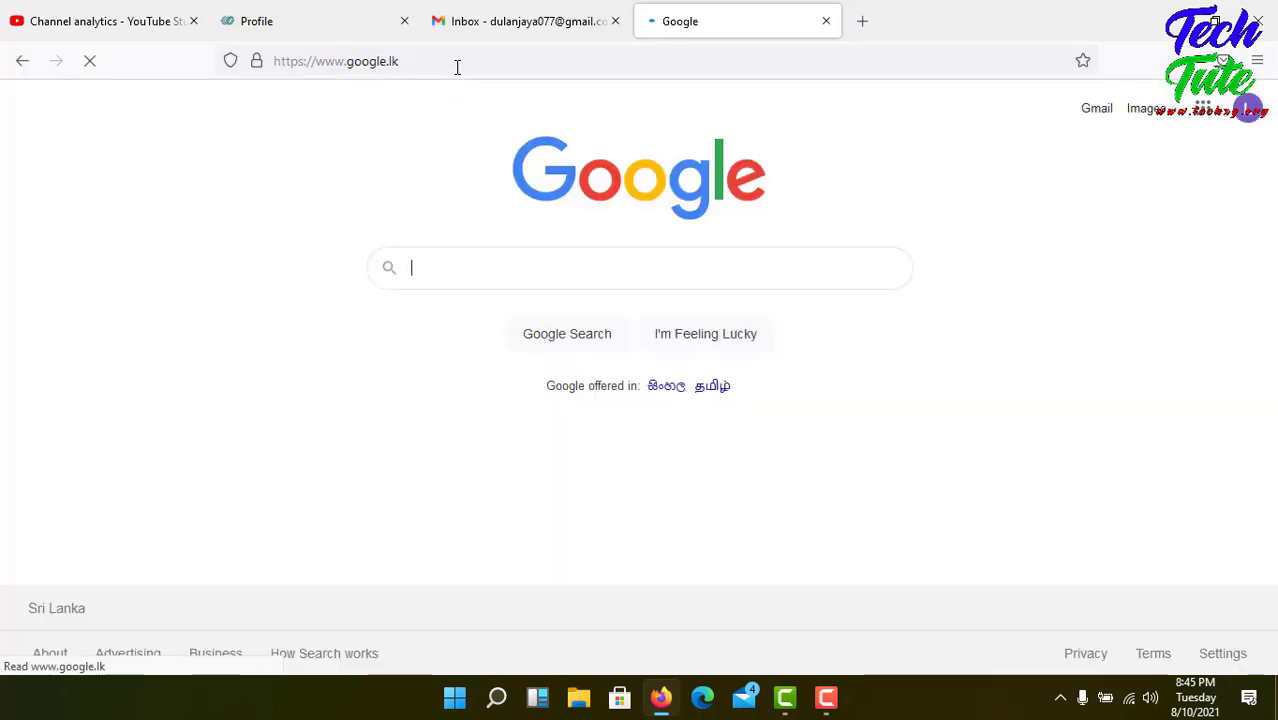
{"action": "left_click", "coordinate": [388, 60]}
{"action": "right_click", "coordinate": [389, 62]}
{"action": "left_click", "coordinate": [420, 182]}
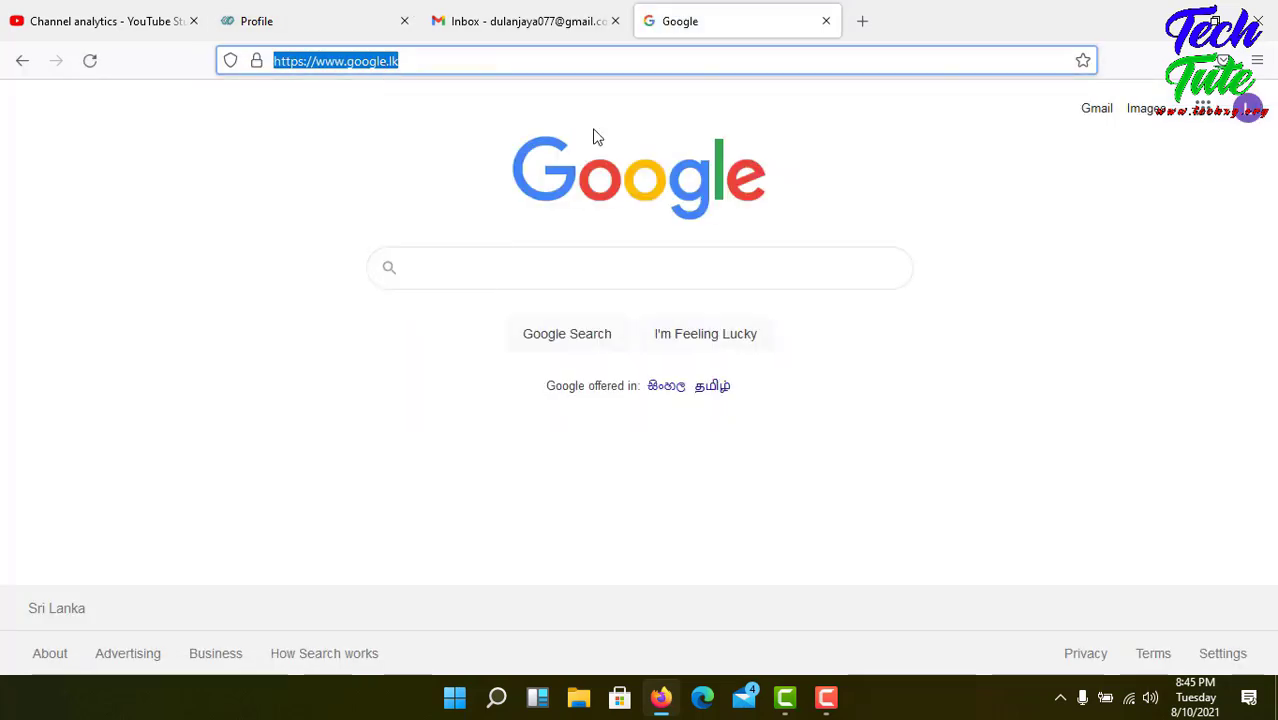
{"action": "left_click", "coordinate": [830, 27]}
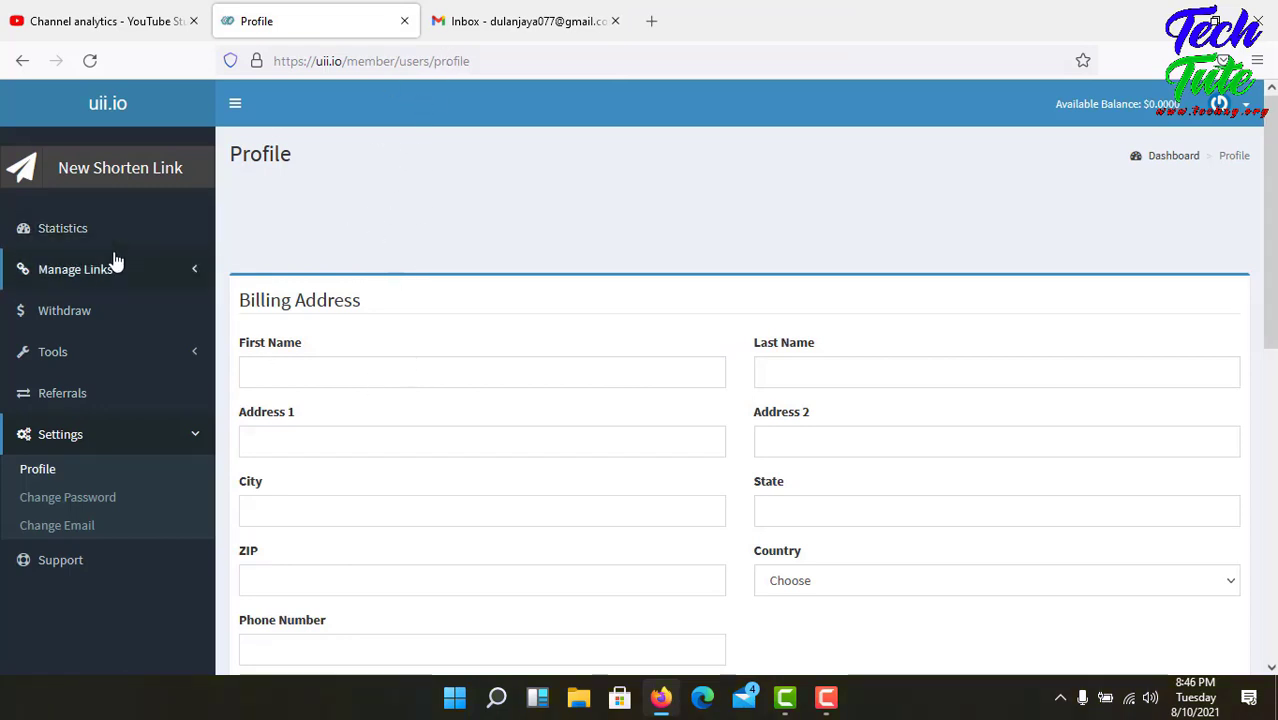
{"action": "left_click", "coordinate": [97, 171]}
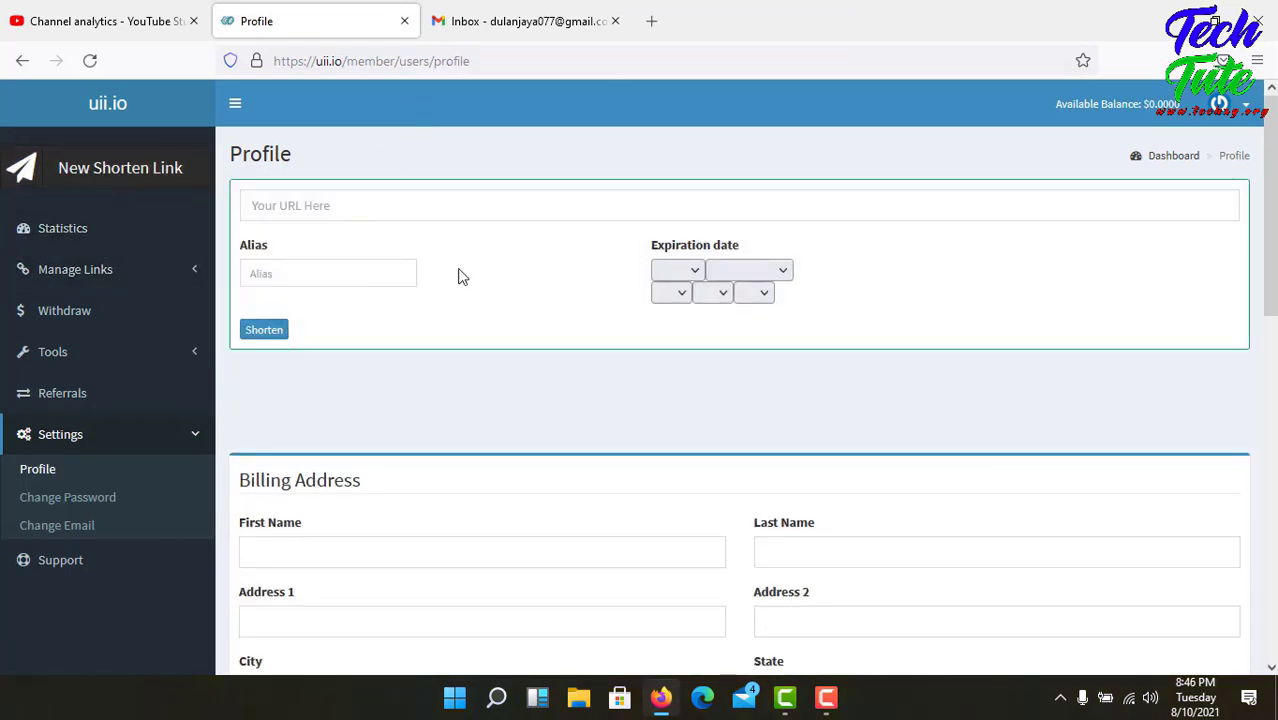
{"action": "left_click", "coordinate": [362, 200]}
{"action": "right_click", "coordinate": [362, 200]}
{"action": "left_click", "coordinate": [406, 340]}
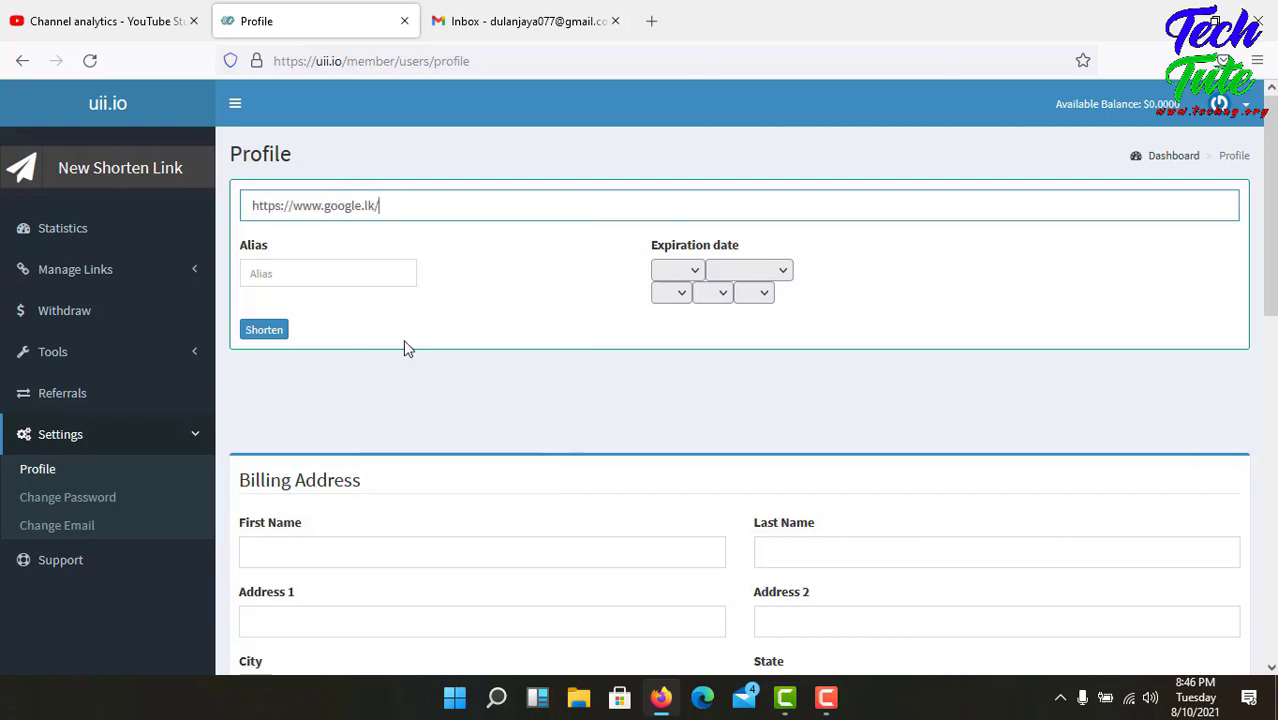
Set the link's expiration date to 4 April 2026 with the time 3:03.
{"action": "left_click", "coordinate": [745, 272]}
{"action": "left_click", "coordinate": [750, 401]}
{"action": "left_click", "coordinate": [677, 270]}
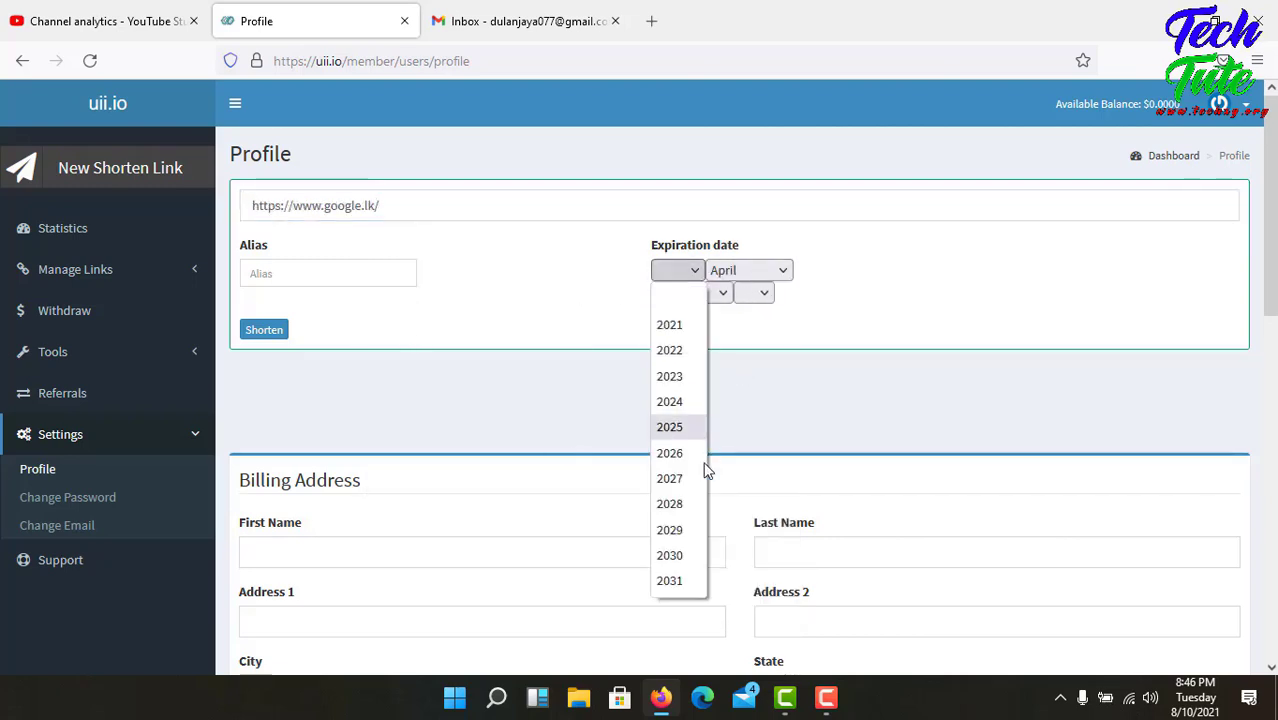
{"action": "left_click", "coordinate": [677, 455]}
{"action": "left_click", "coordinate": [756, 292]}
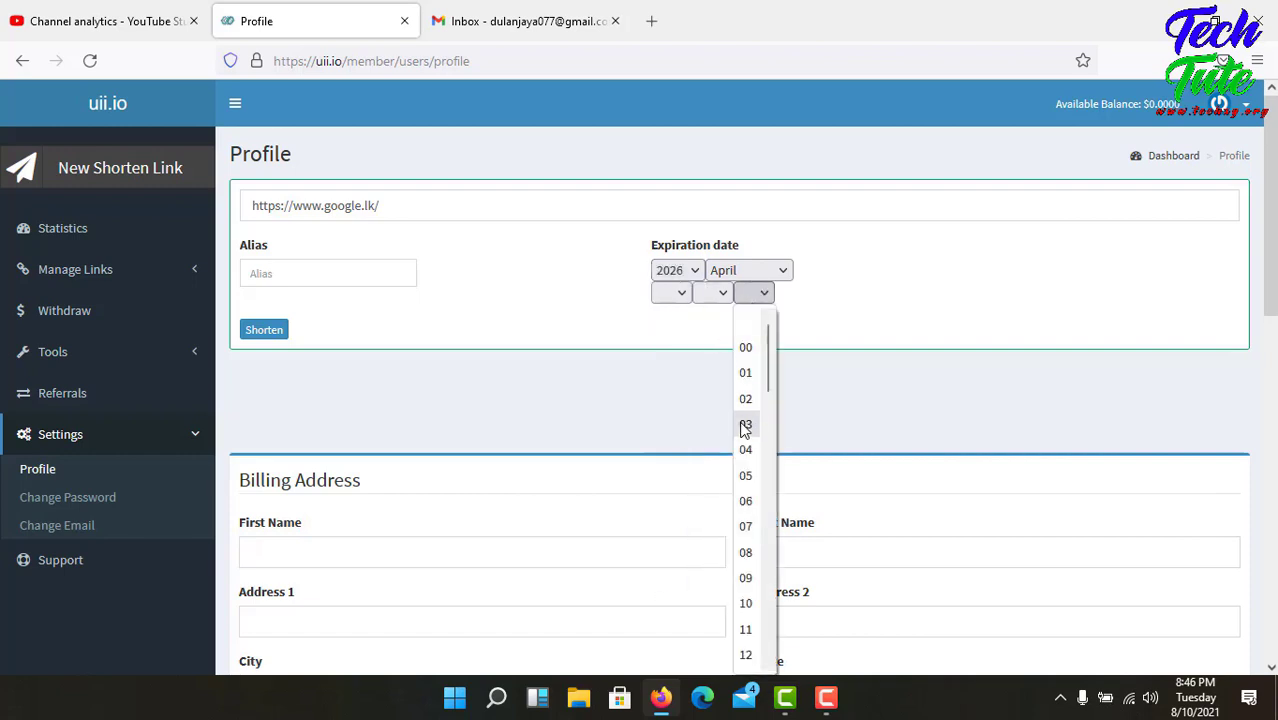
{"action": "left_click", "coordinate": [747, 424]}
{"action": "left_click", "coordinate": [712, 292]}
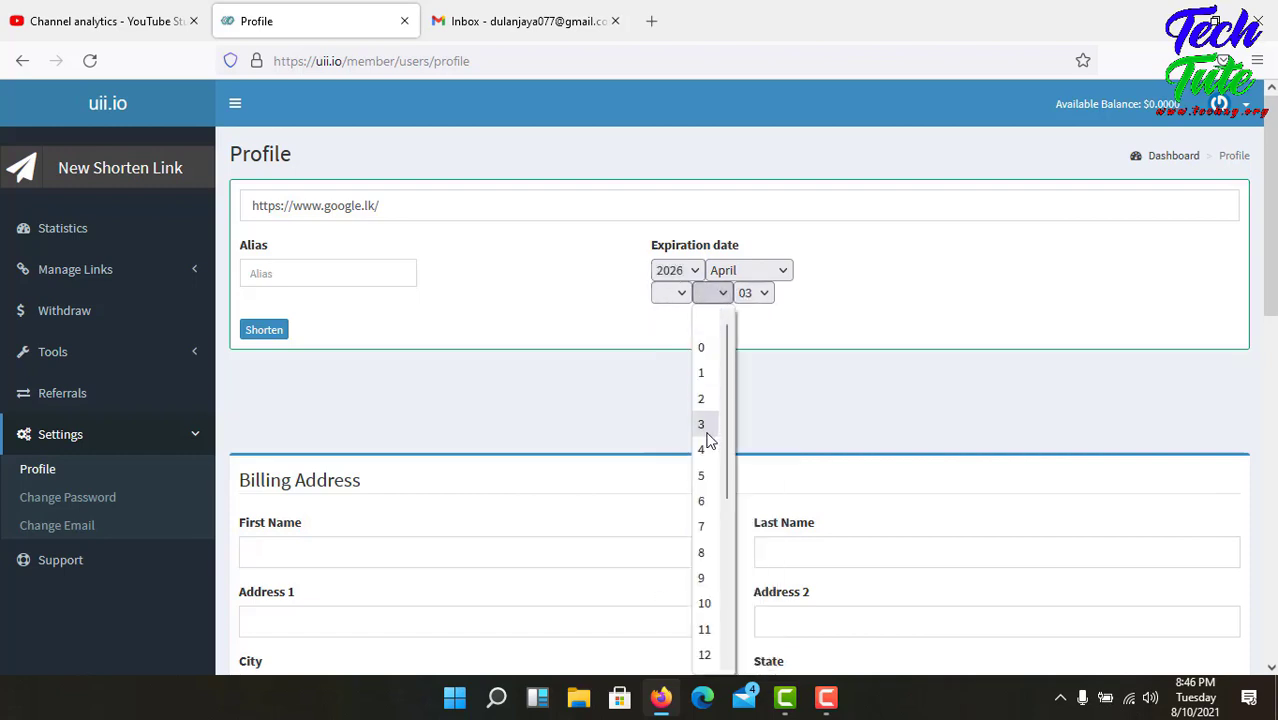
{"action": "left_click", "coordinate": [706, 423]}
{"action": "left_click", "coordinate": [688, 294]}
{"action": "left_click", "coordinate": [662, 423]}
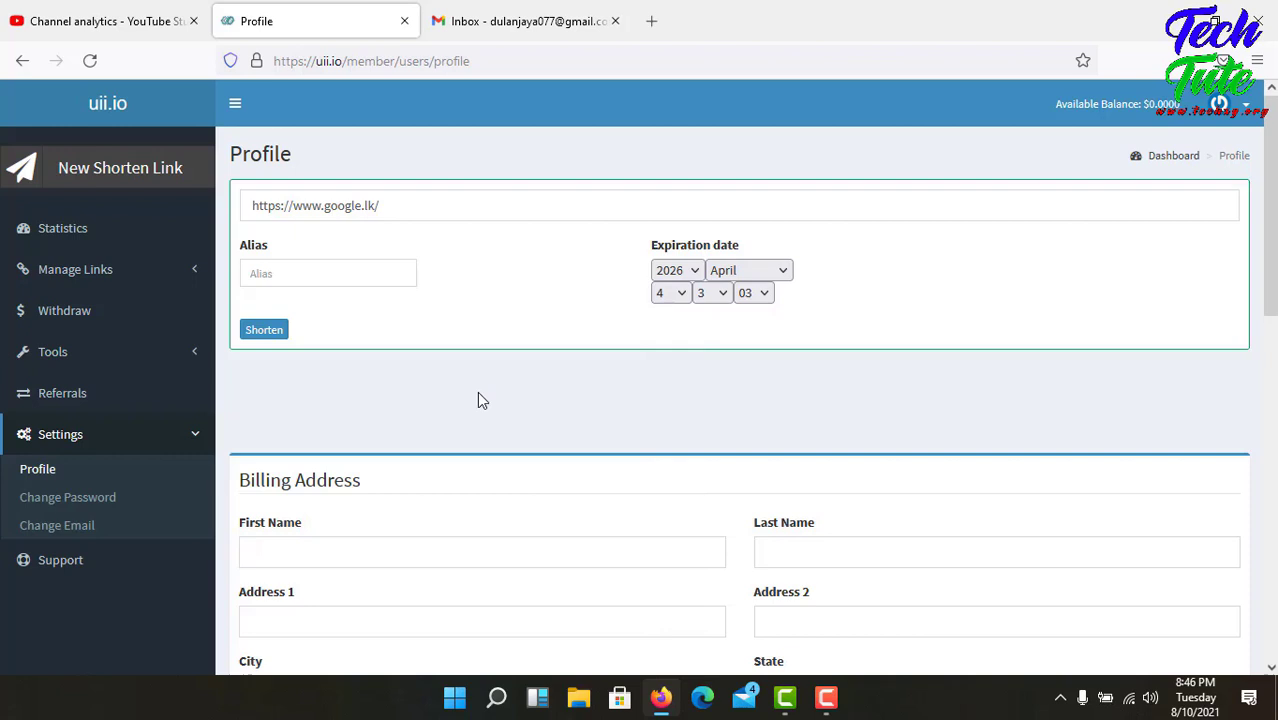
Shorten the Google URL and load the copied short link in a new tab.
{"action": "left_click", "coordinate": [262, 332]}
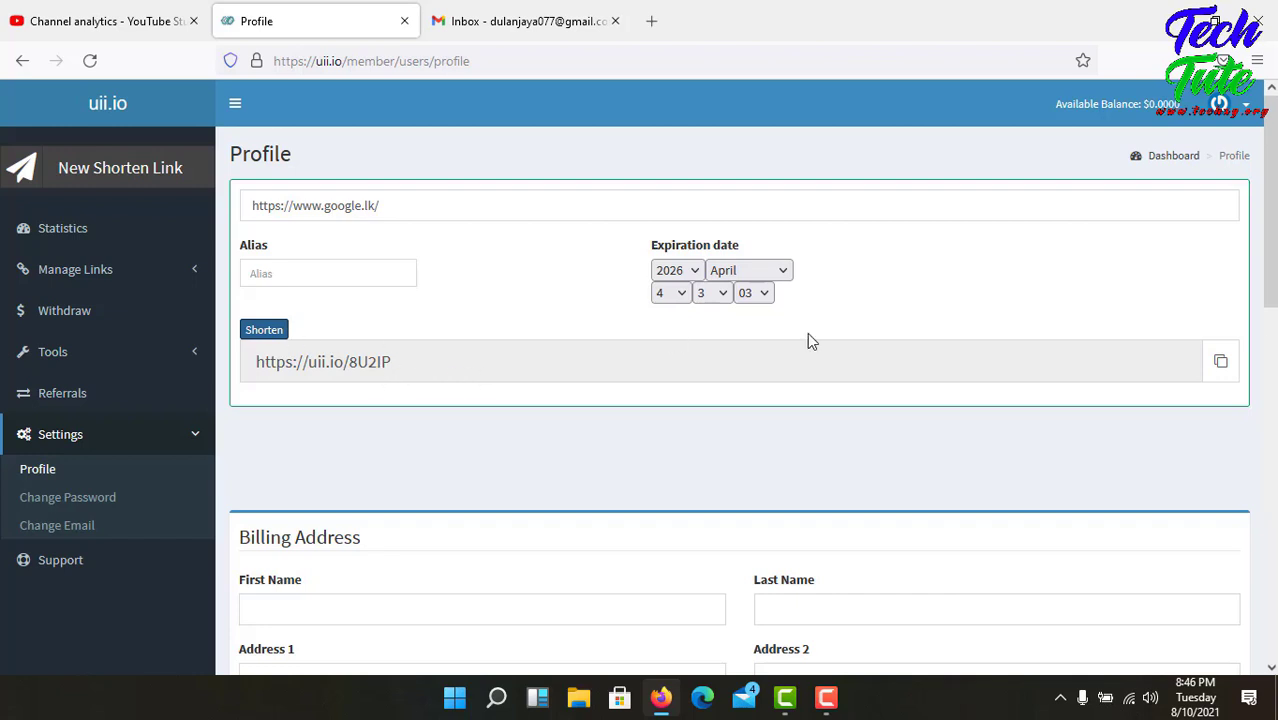
{"action": "left_click", "coordinate": [1220, 361]}
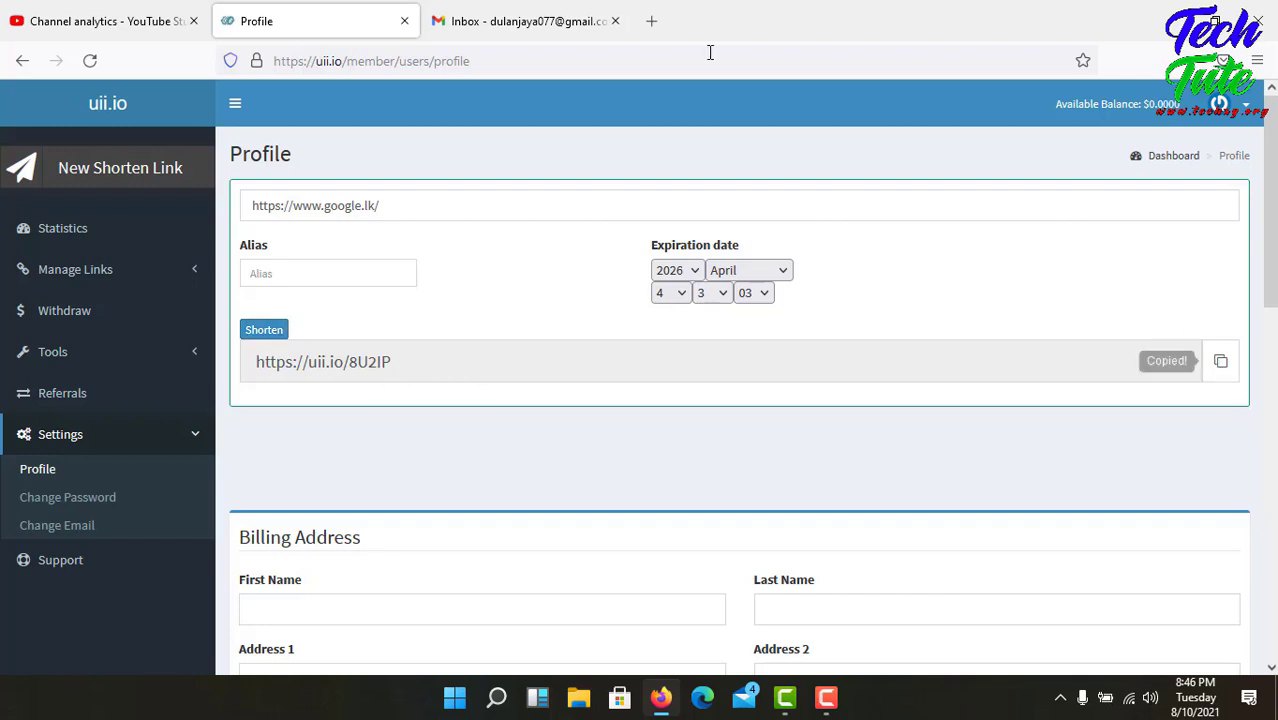
{"action": "left_click", "coordinate": [652, 22]}
{"action": "right_click", "coordinate": [565, 61]}
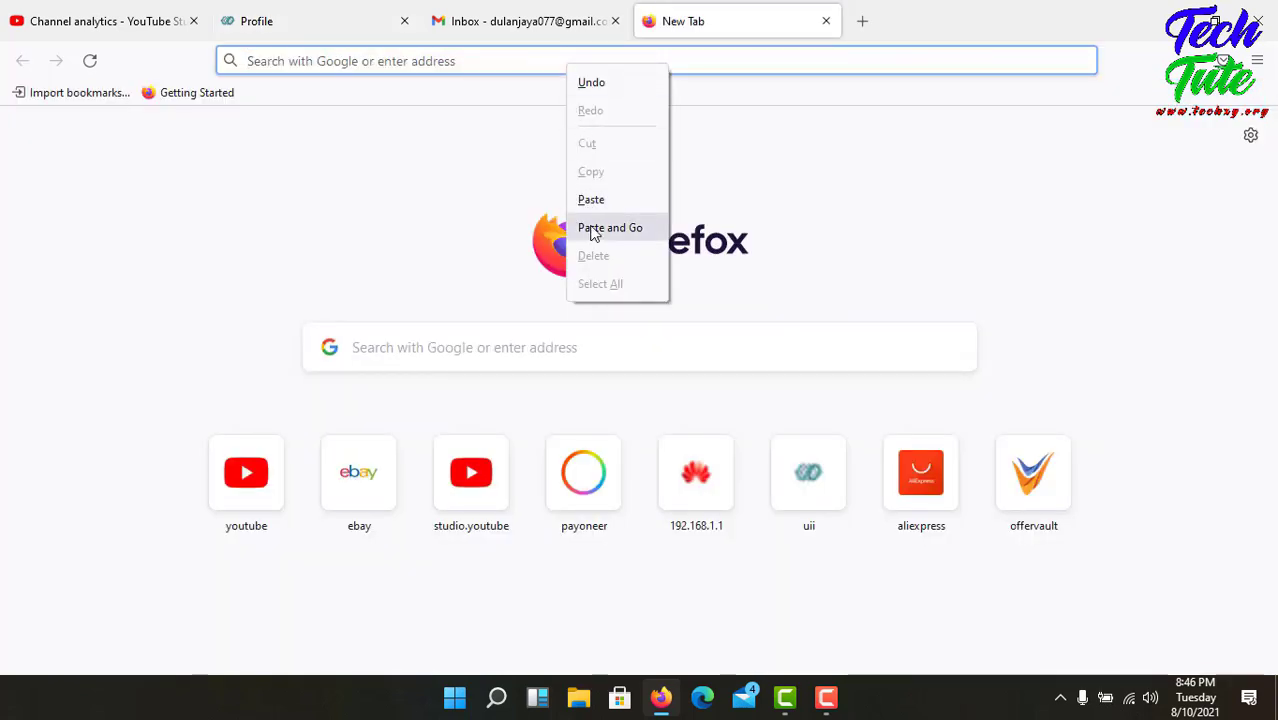
{"action": "left_click", "coordinate": [591, 228]}
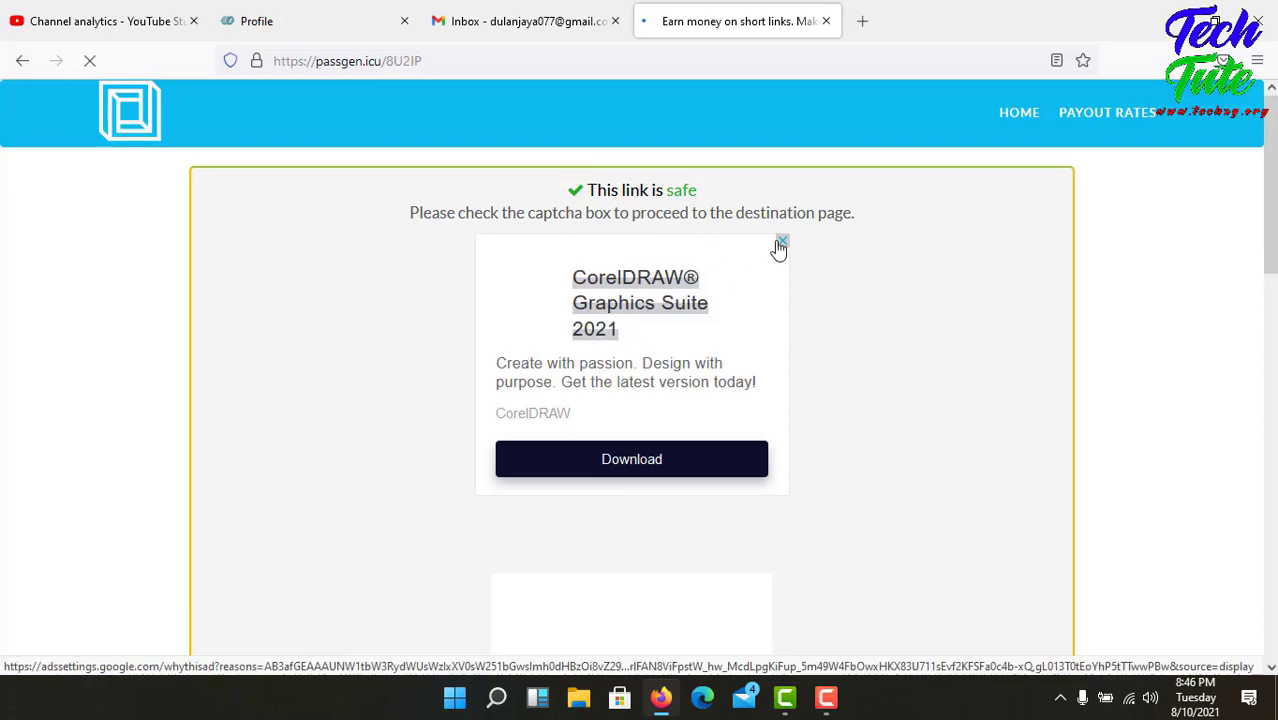
Start the captcha on the short link's landing page, submit the two motorbike squares for bicycles, and begin marking traffic lights.
{"action": "scroll", "coordinate": [680, 257], "scroll_direction": "down", "scroll_amount": 6}
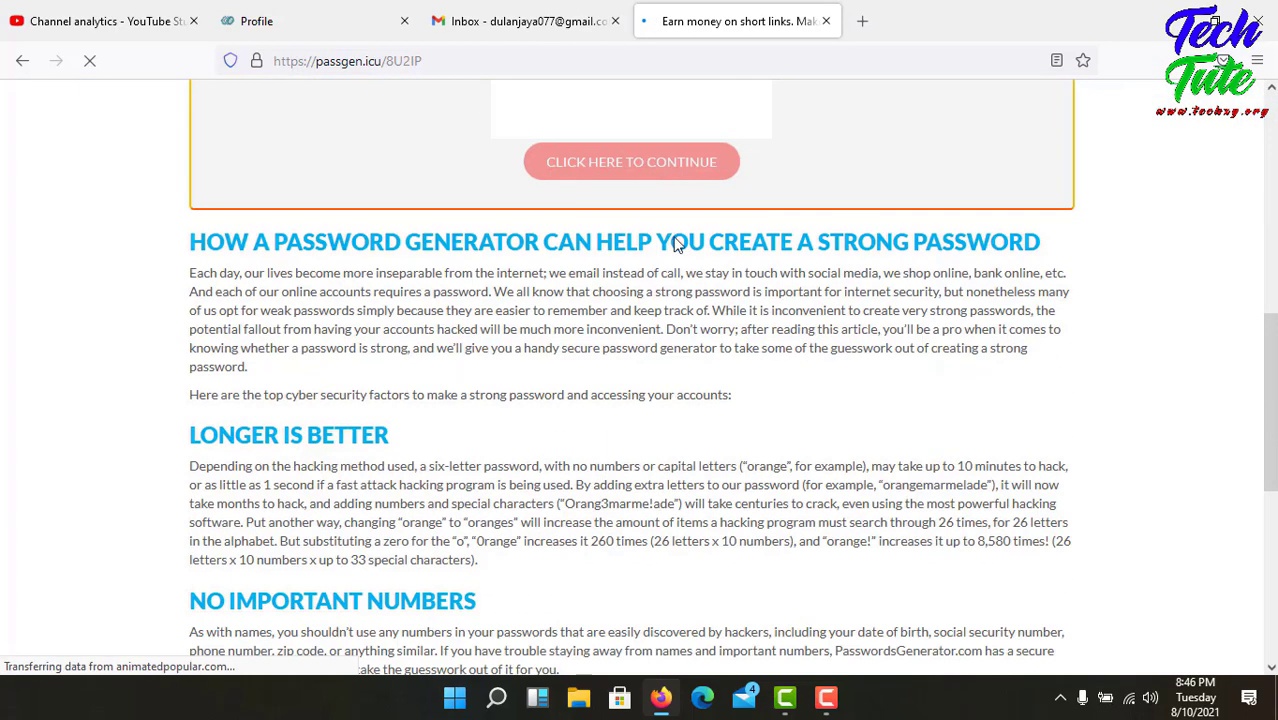
{"action": "scroll", "coordinate": [700, 253], "scroll_direction": "up", "scroll_amount": 4}
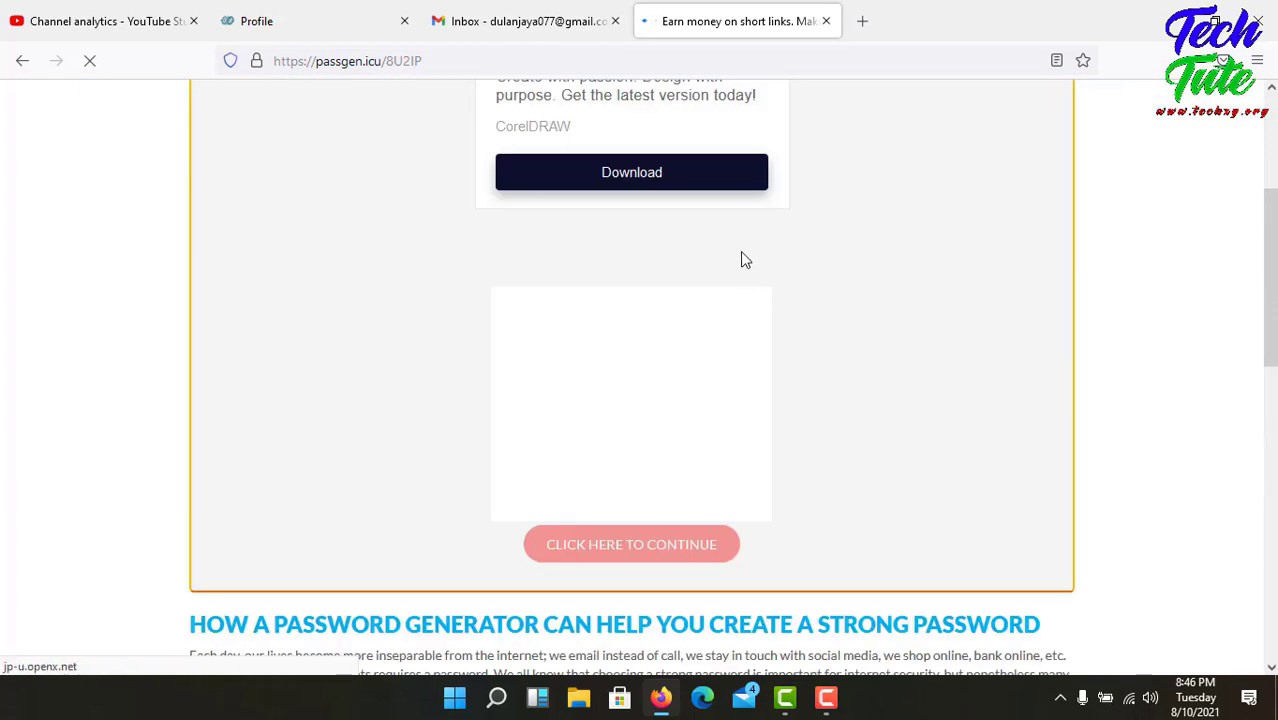
{"action": "scroll", "coordinate": [732, 285], "scroll_direction": "up", "scroll_amount": 3}
{"action": "scroll", "coordinate": [837, 310], "scroll_direction": "down", "scroll_amount": 20}
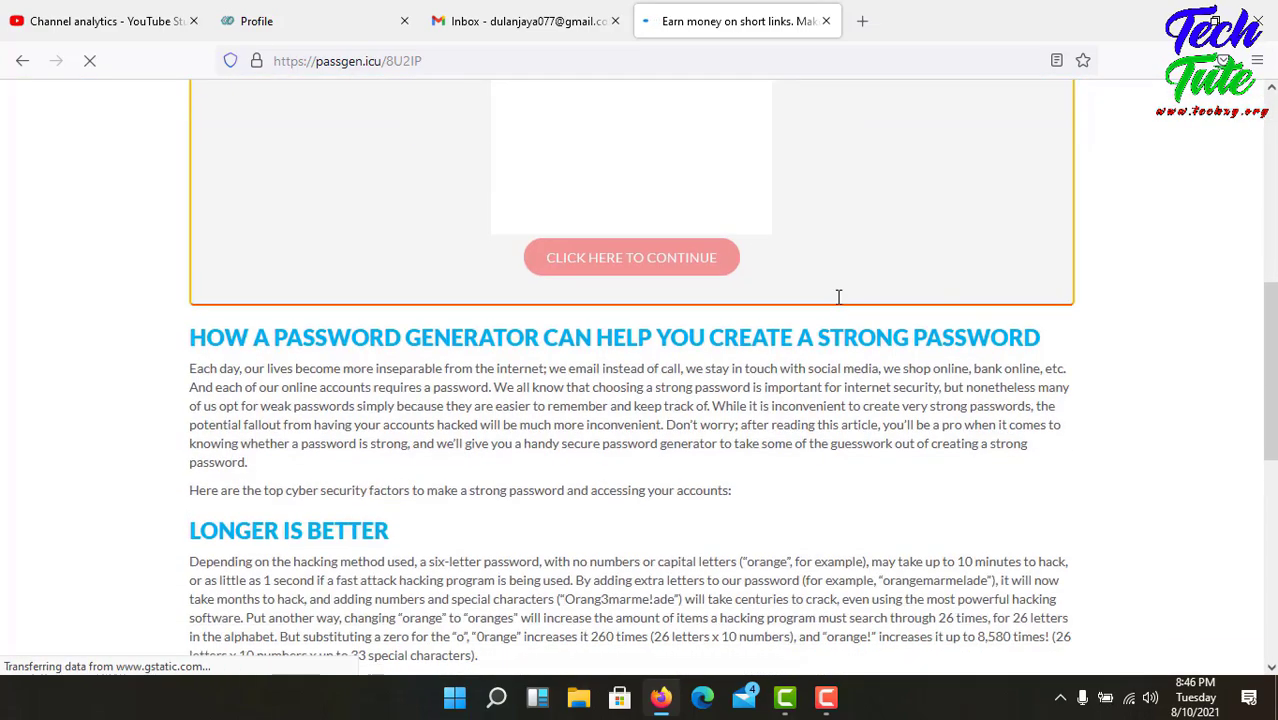
{"action": "scroll", "coordinate": [838, 302], "scroll_direction": "up", "scroll_amount": 15}
{"action": "left_click", "coordinate": [515, 535]}
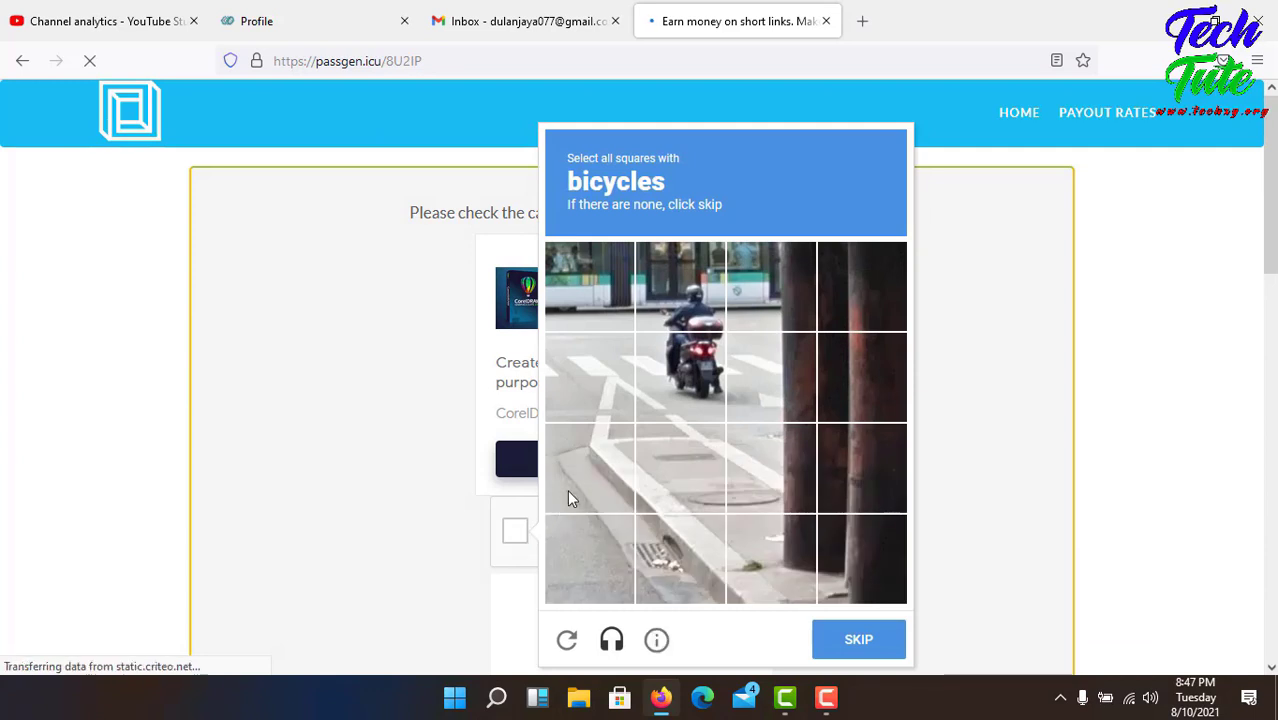
{"action": "left_click", "coordinate": [722, 395]}
{"action": "left_click", "coordinate": [690, 295]}
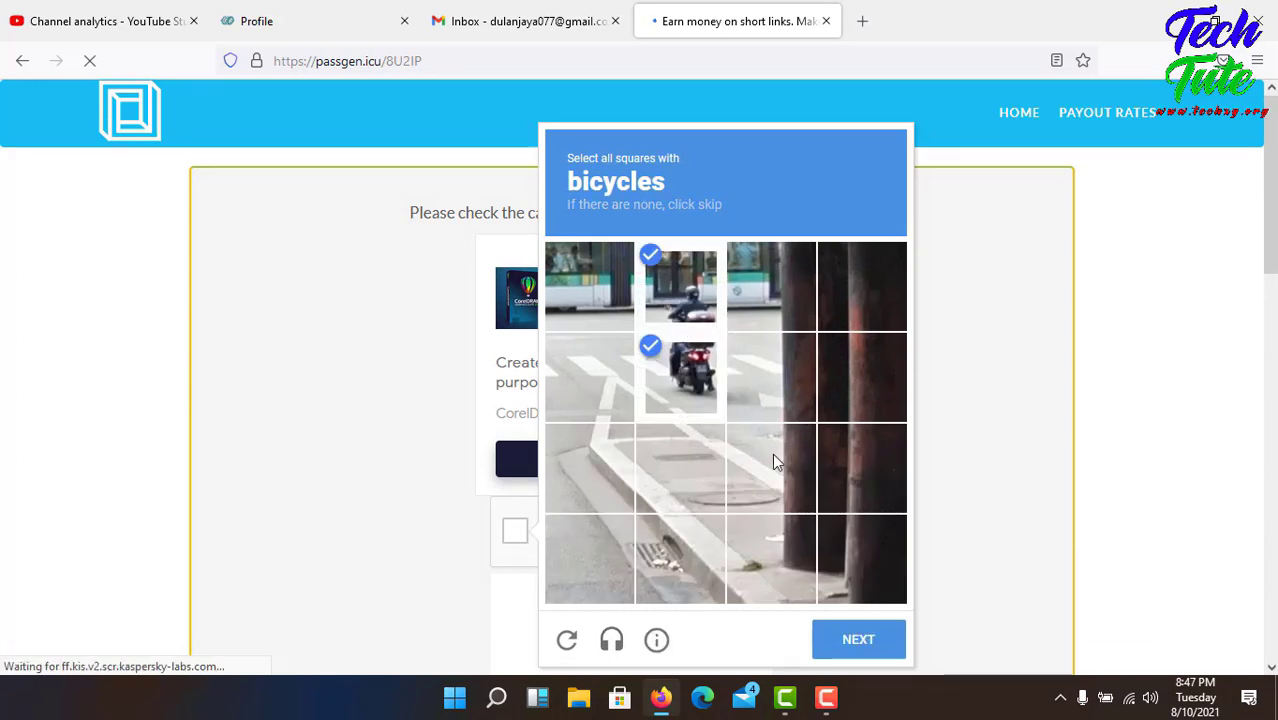
{"action": "left_click", "coordinate": [845, 645]}
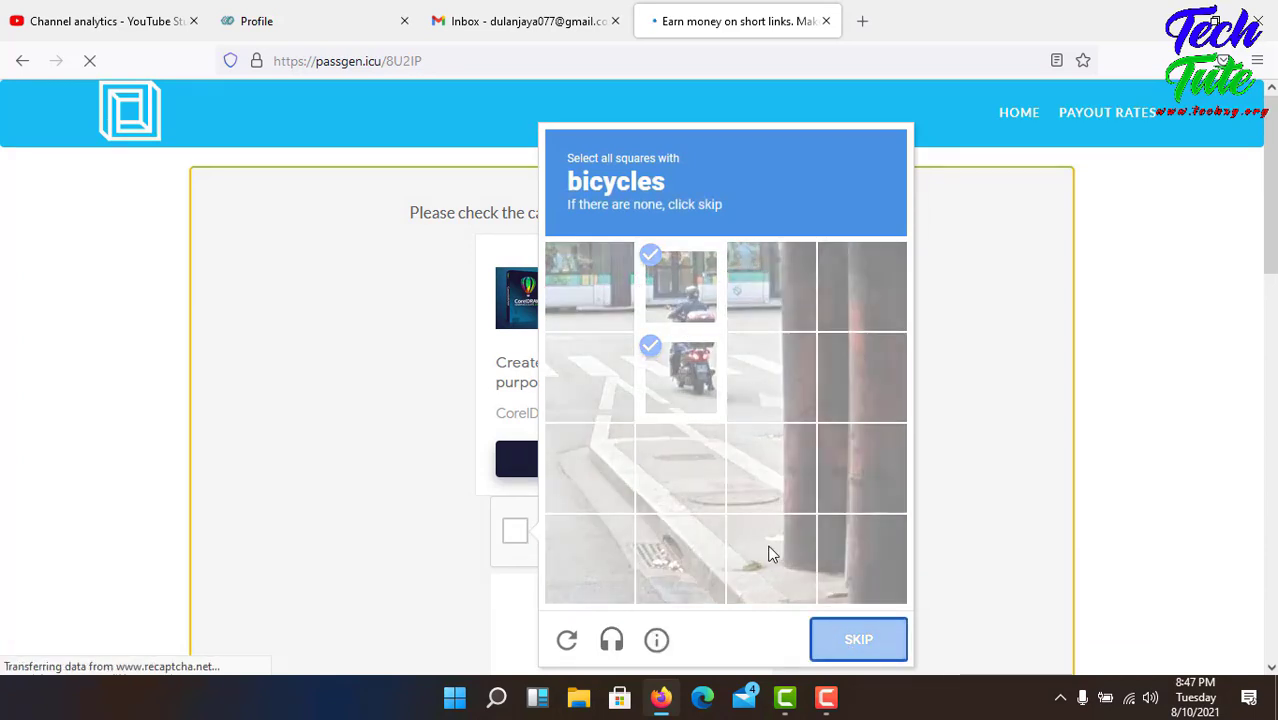
{"action": "left_click", "coordinate": [703, 566]}
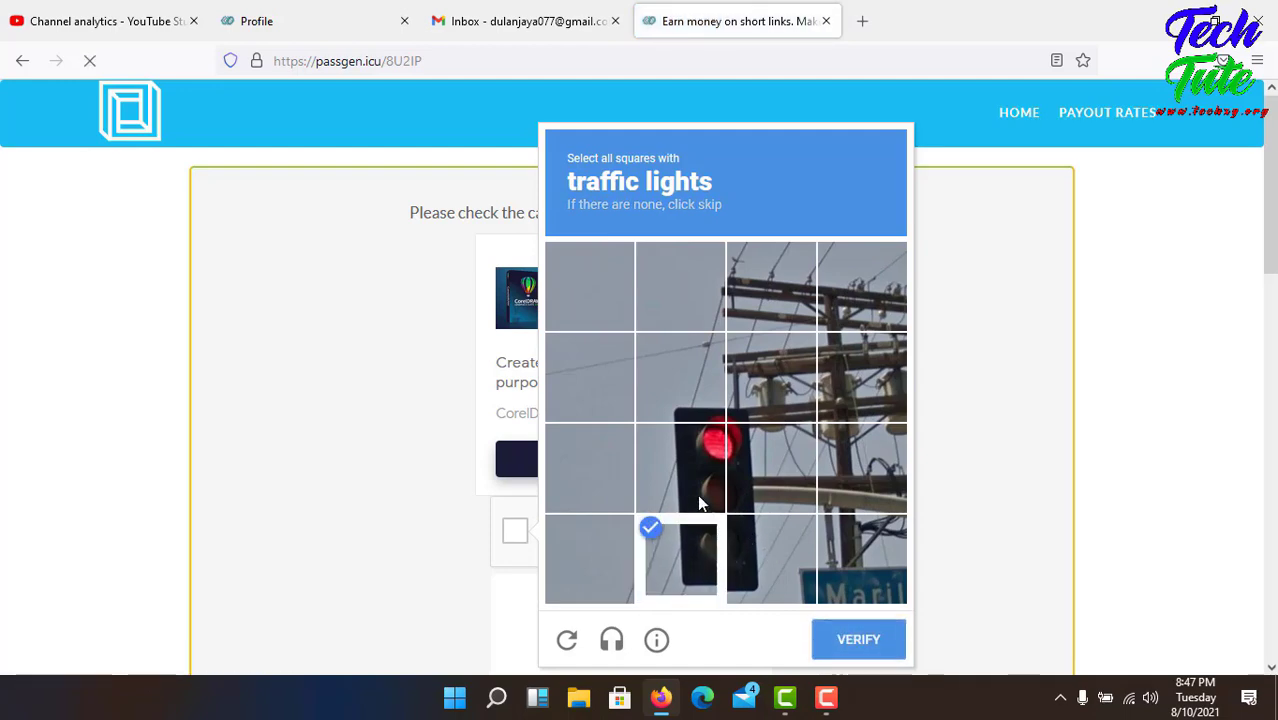